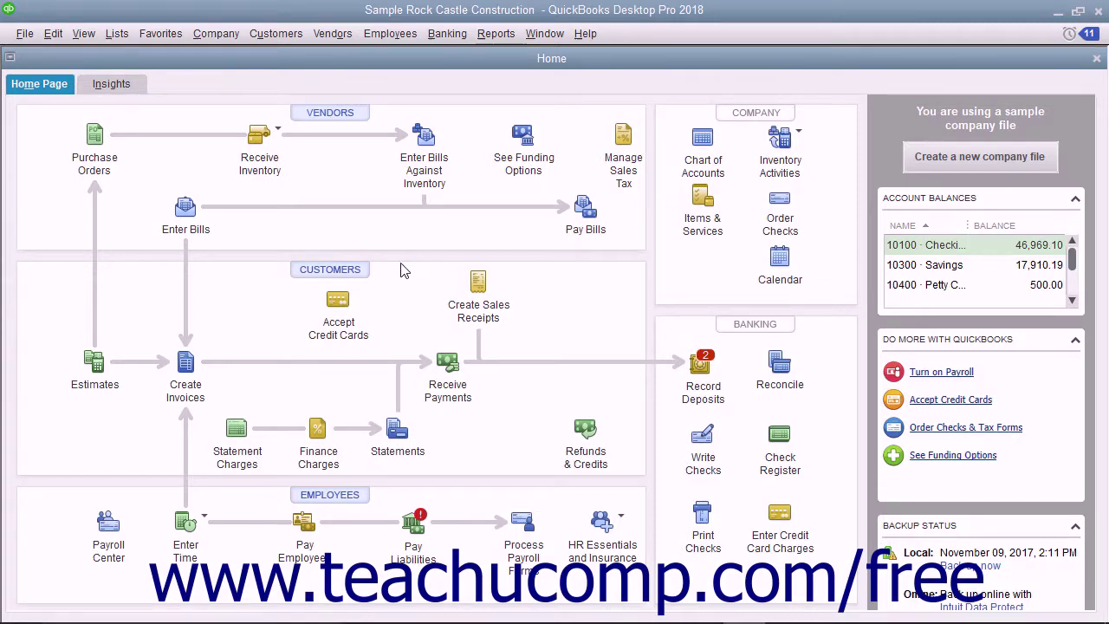
- In the Customer Center, view the Family Room job, then the first customer's details
left_click(350, 275)
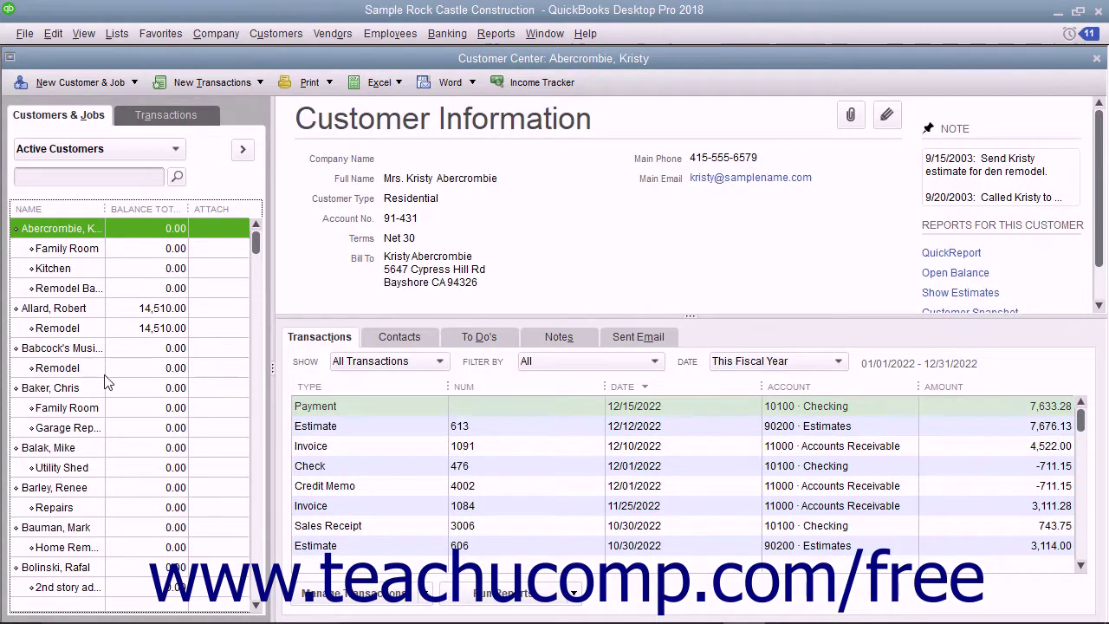
scroll(104, 378, "down", 5)
scroll(108, 377, "up", 5)
left_click(96, 254)
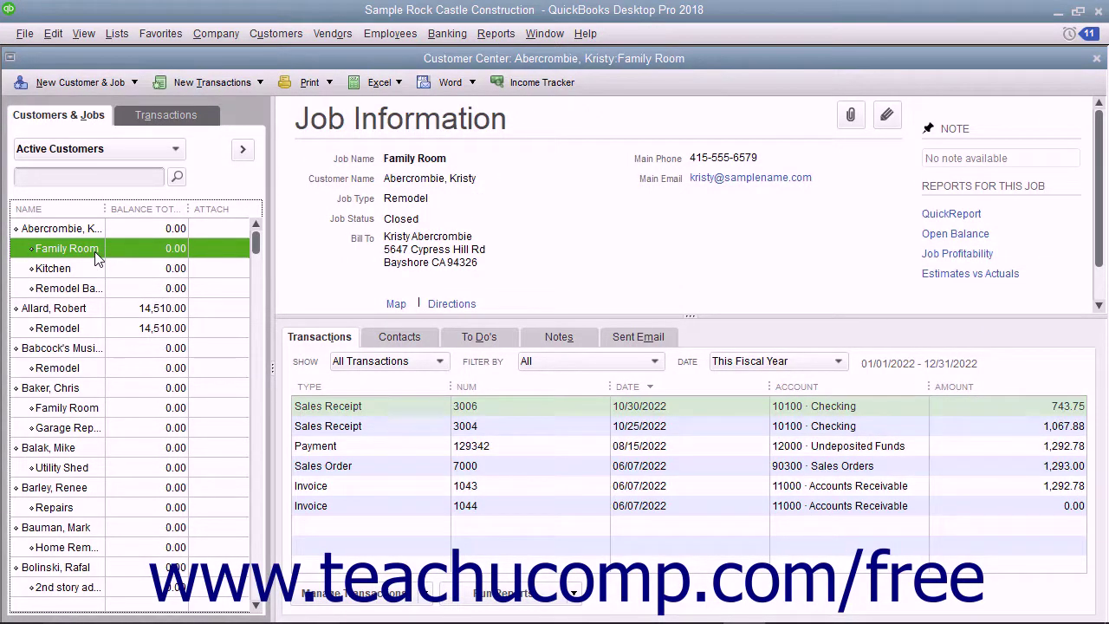
left_click(89, 229)
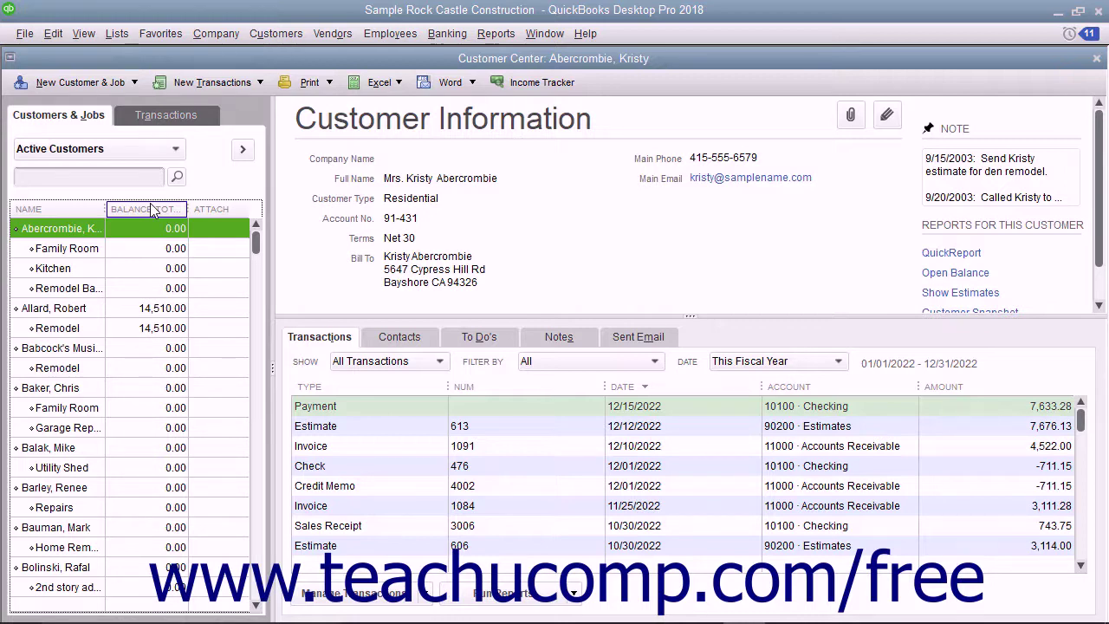
left_click(1097, 59)
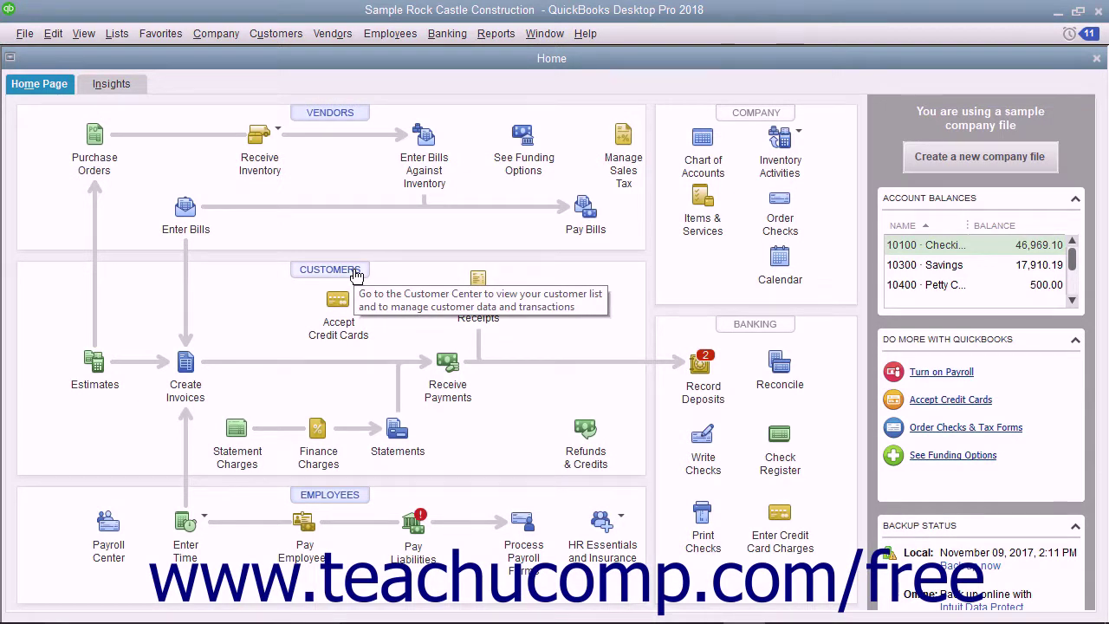
left_click(276, 33)
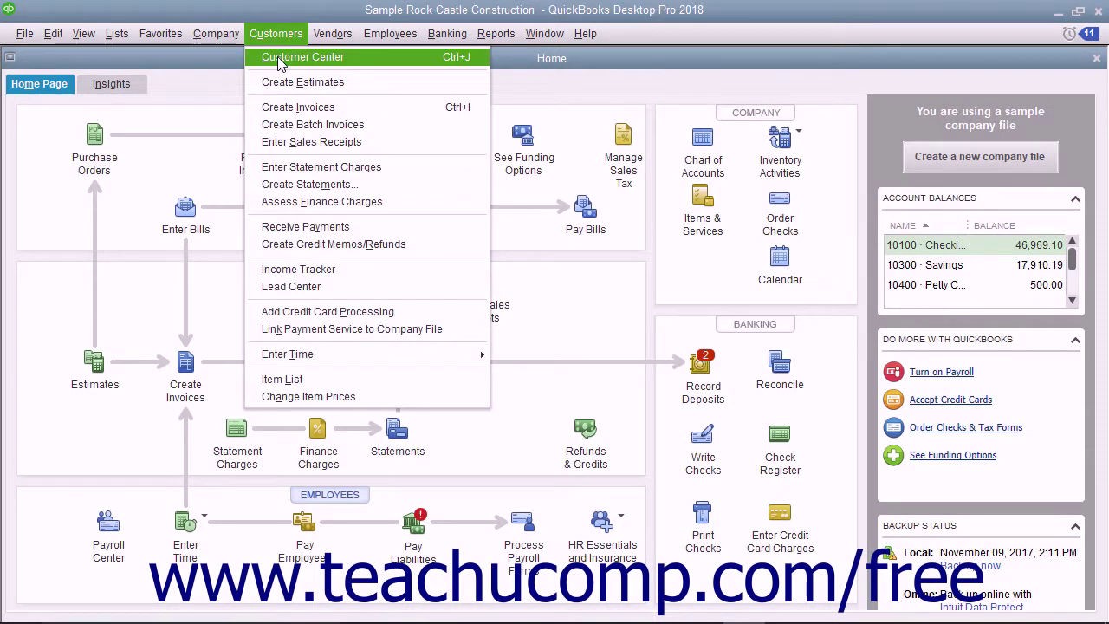
left_click(279, 58)
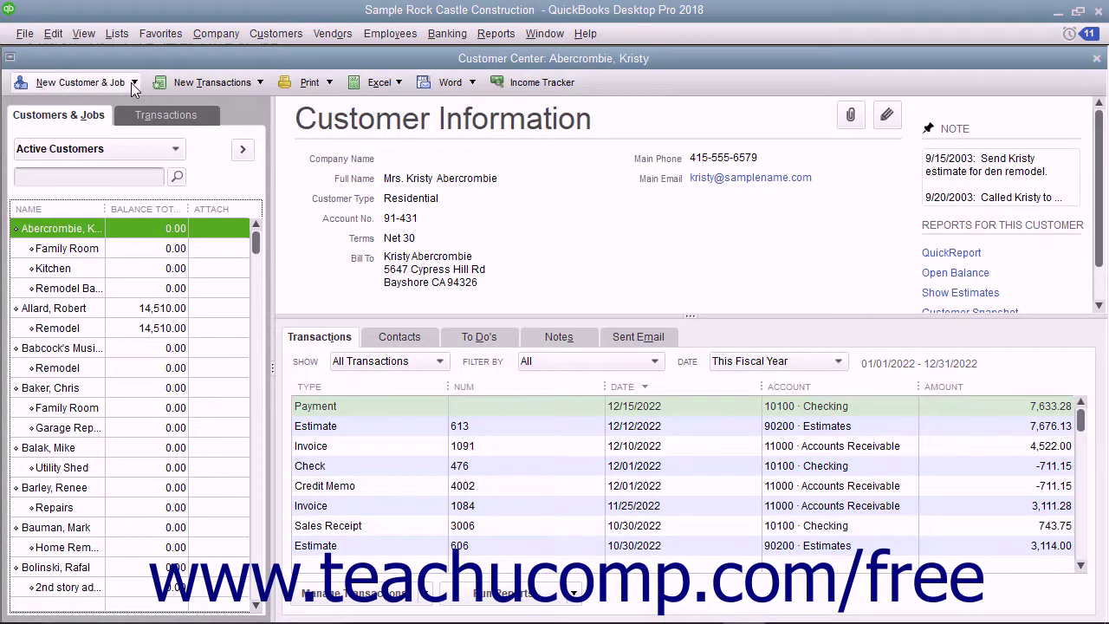
- Choose New Customer from the New Customer & Job menu
left_click(131, 82)
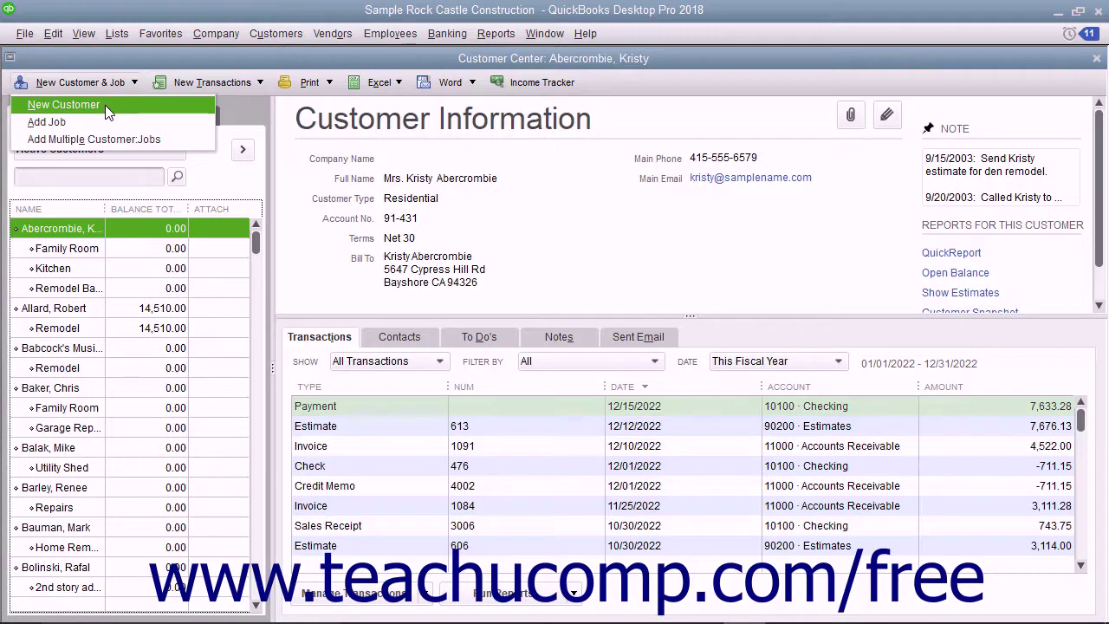
left_click(104, 105)
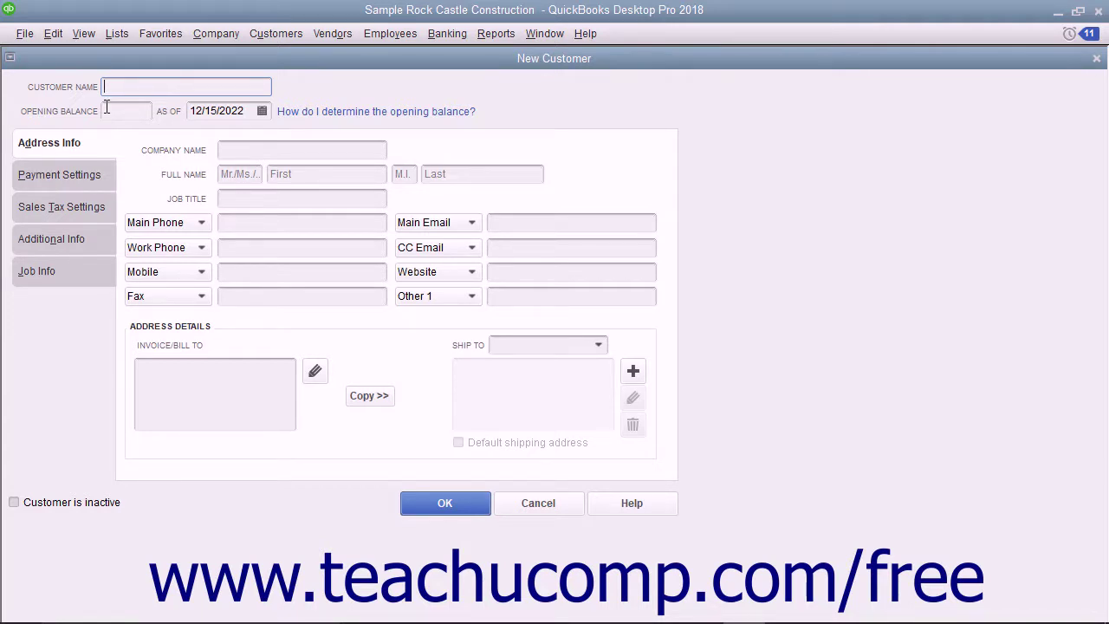
- Enter the customer's name, last name first, and leave the opening balance blank
left_click(113, 85)
type("Doe, Jennifer")
left_click(121, 114)
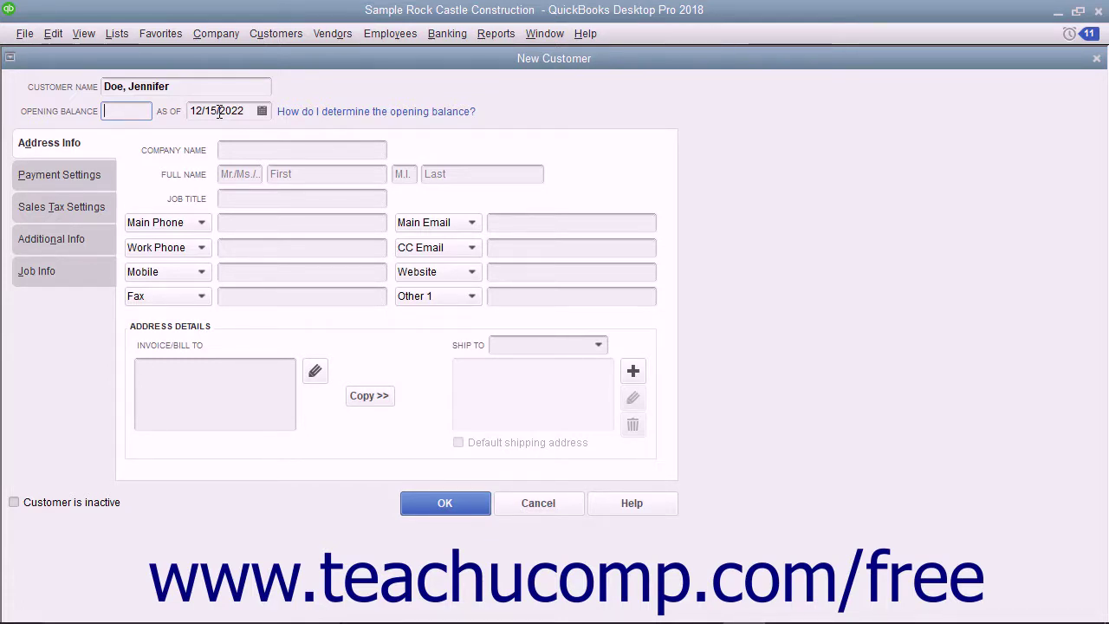
left_click(78, 147)
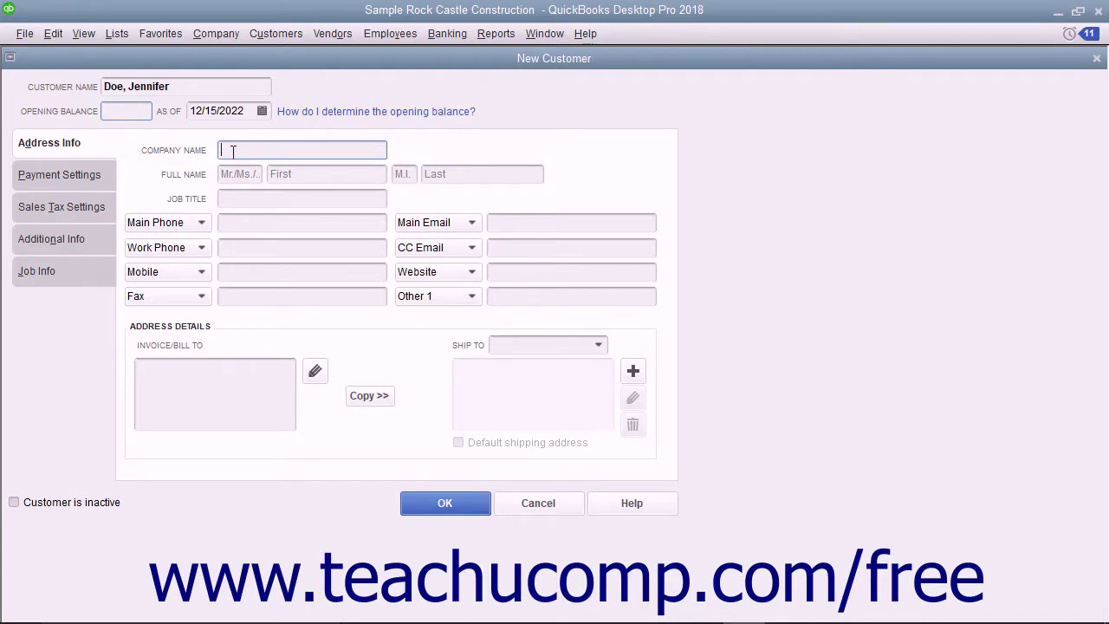
- Enter company Doeco, contact Ms. with first and last name, and job title President
type("Doeco")
left_click(232, 174)
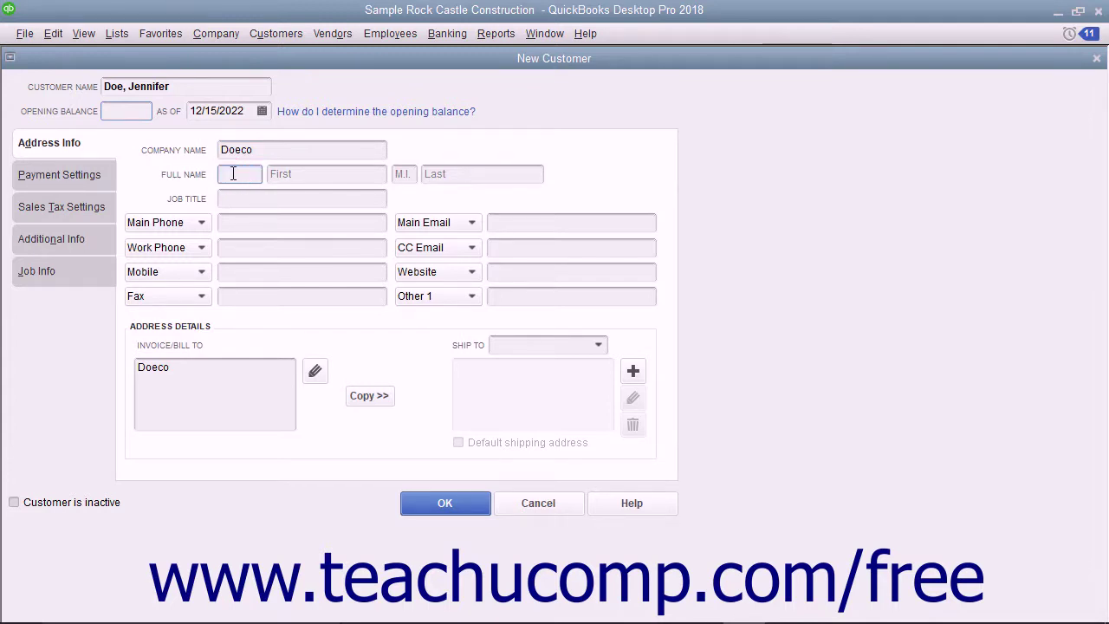
type("Ms.")
key("Tab")
type("Jennifer")
key("Tab")
key("Tab")
type("Doe")
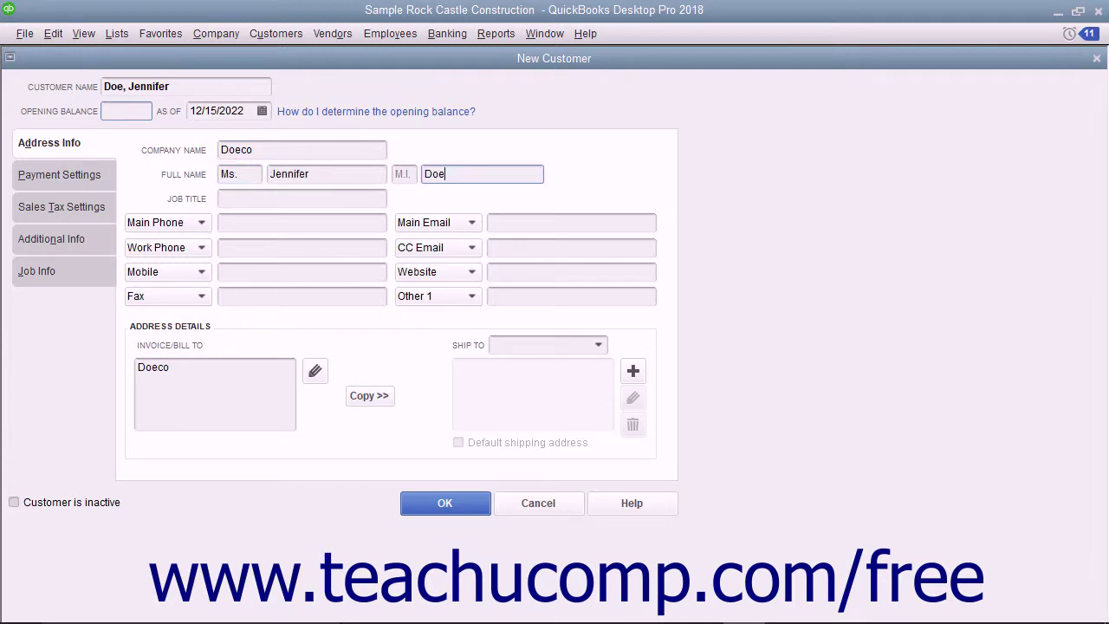
key("Tab")
type("President")
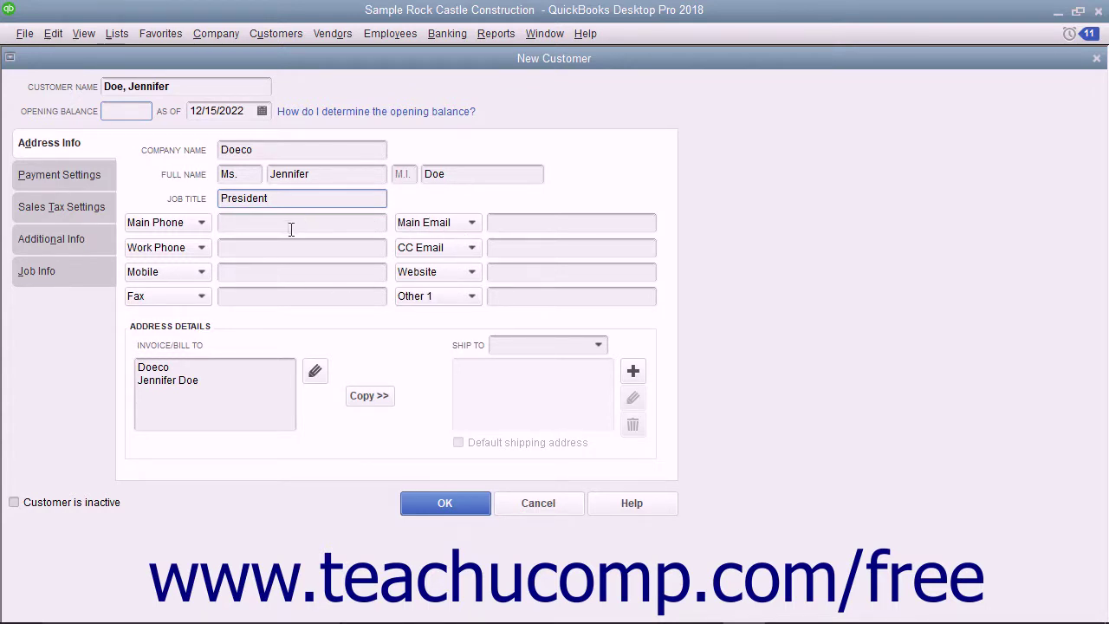
- Keep the Main Phone label and enter the customer's main phone number
left_click(202, 223)
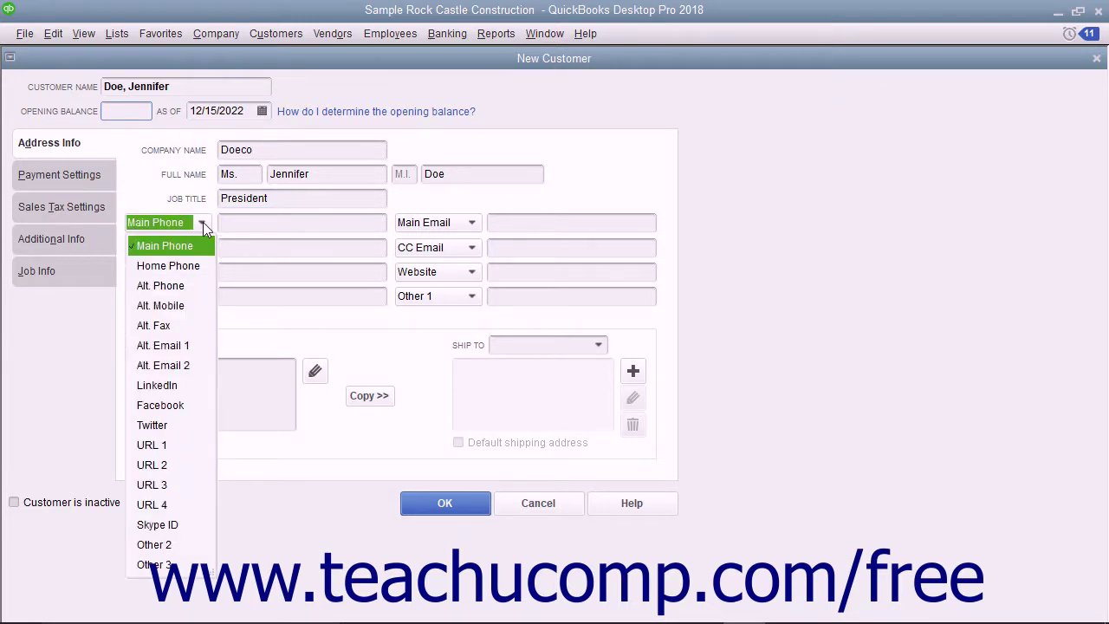
left_click(203, 224)
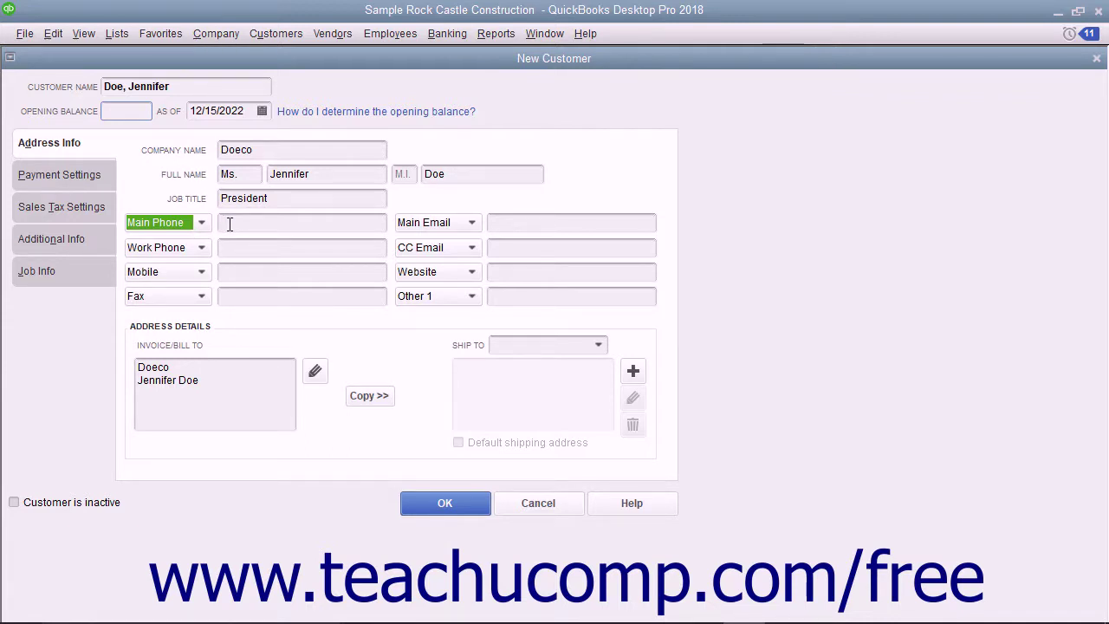
left_click(229, 223)
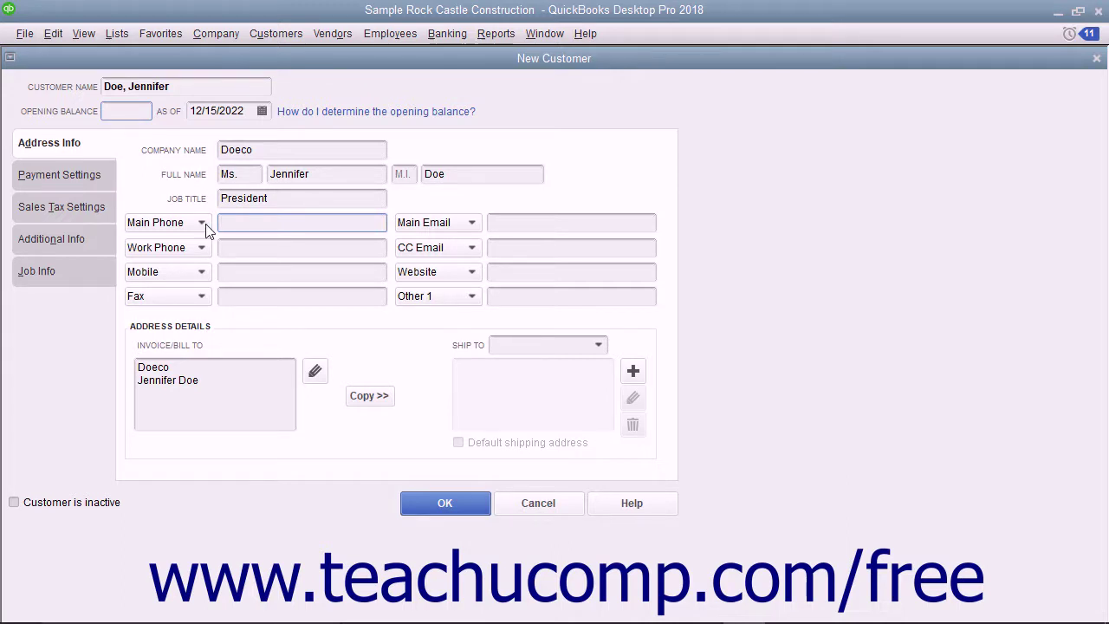
left_click(202, 223)
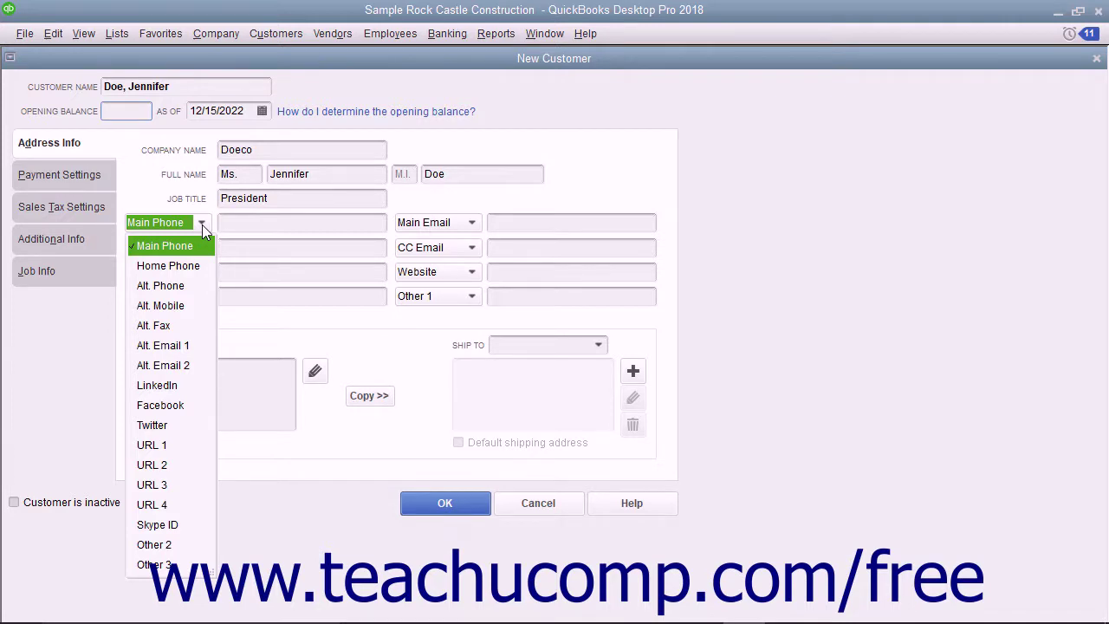
left_click(202, 224)
left_click(227, 224)
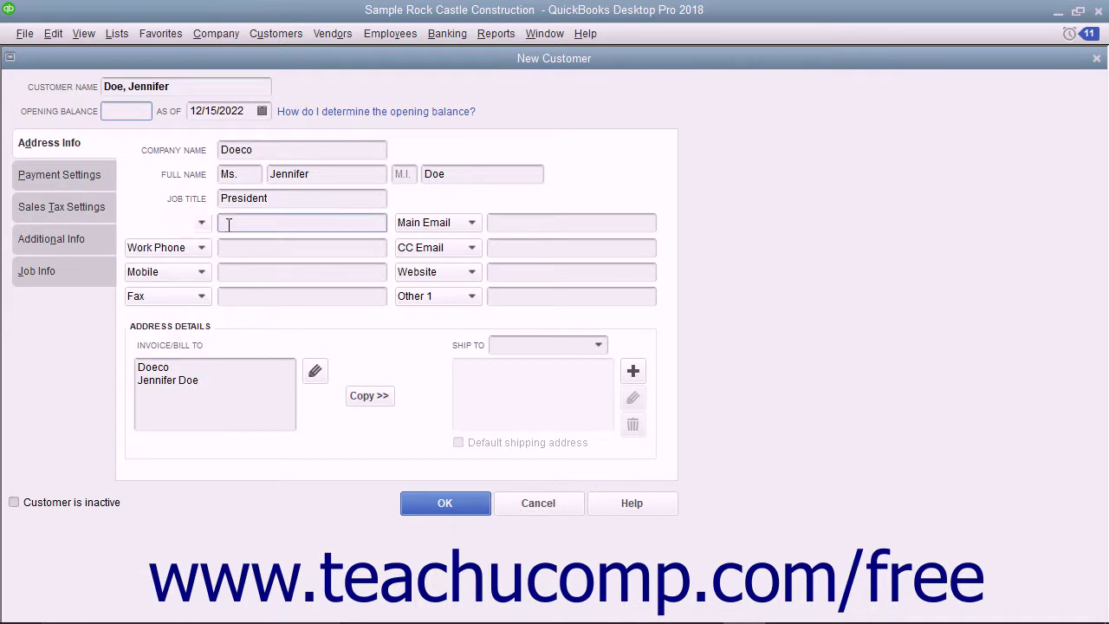
type("800-111-2222")
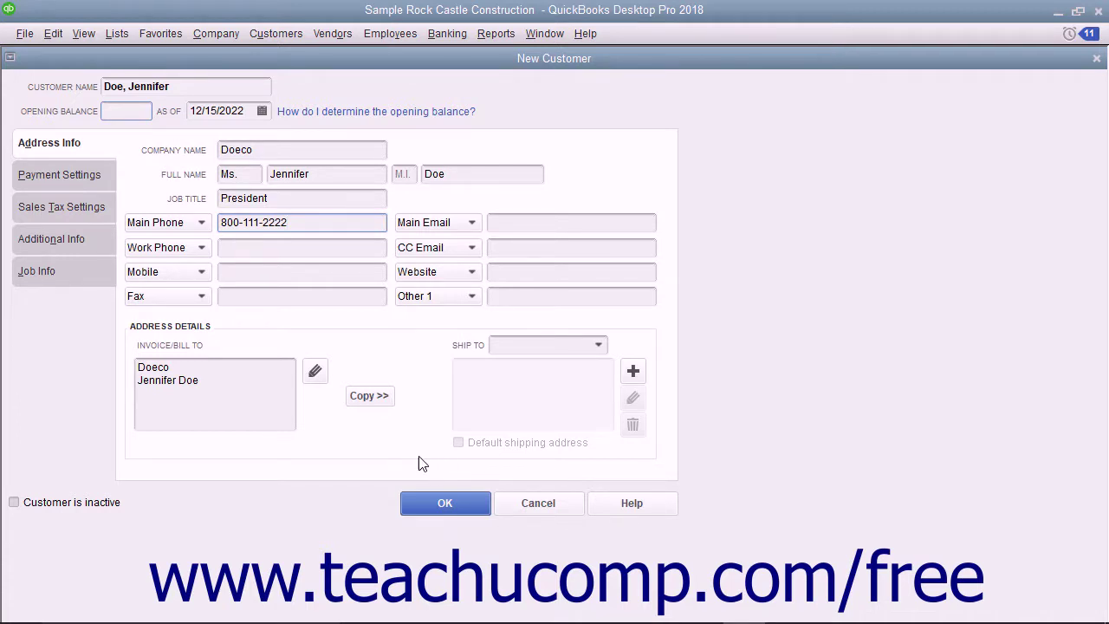
- Edit the Invoice/Bill To address to hold the street, city, state and zip
left_click(233, 386)
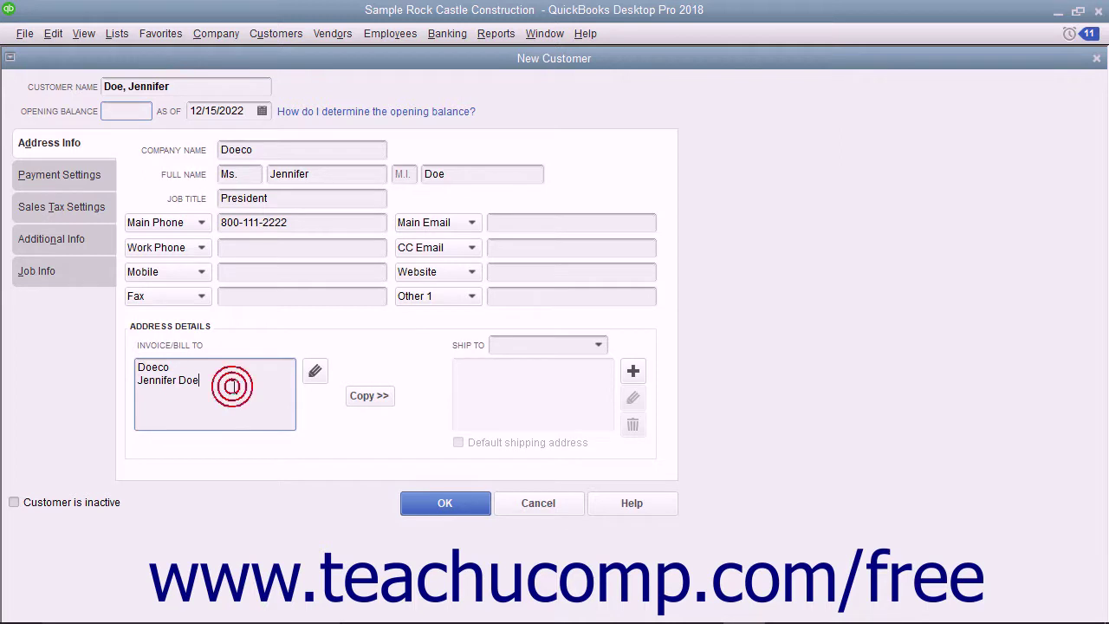
left_click(315, 373)
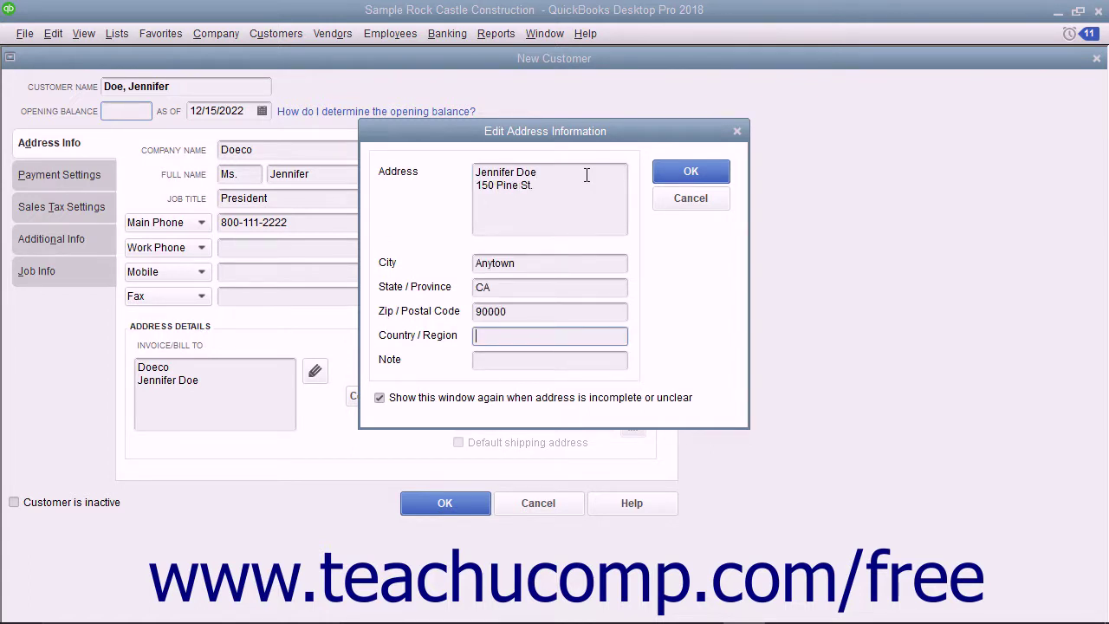
left_click(668, 172)
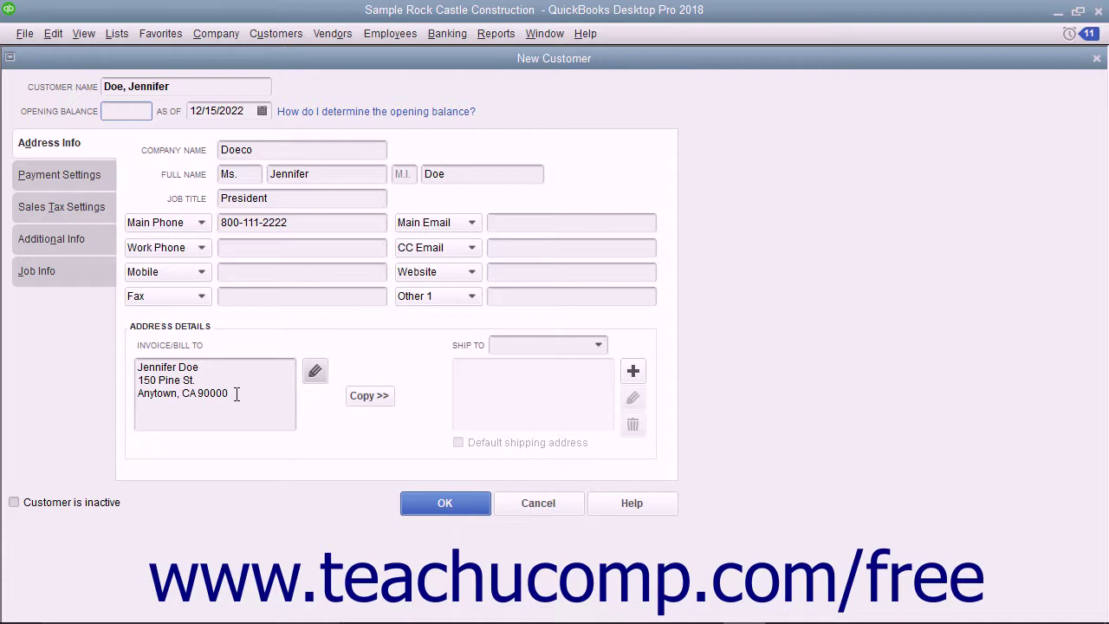
- Copy the Bill To address into a default Ship To 1 shipping address
left_click(358, 398)
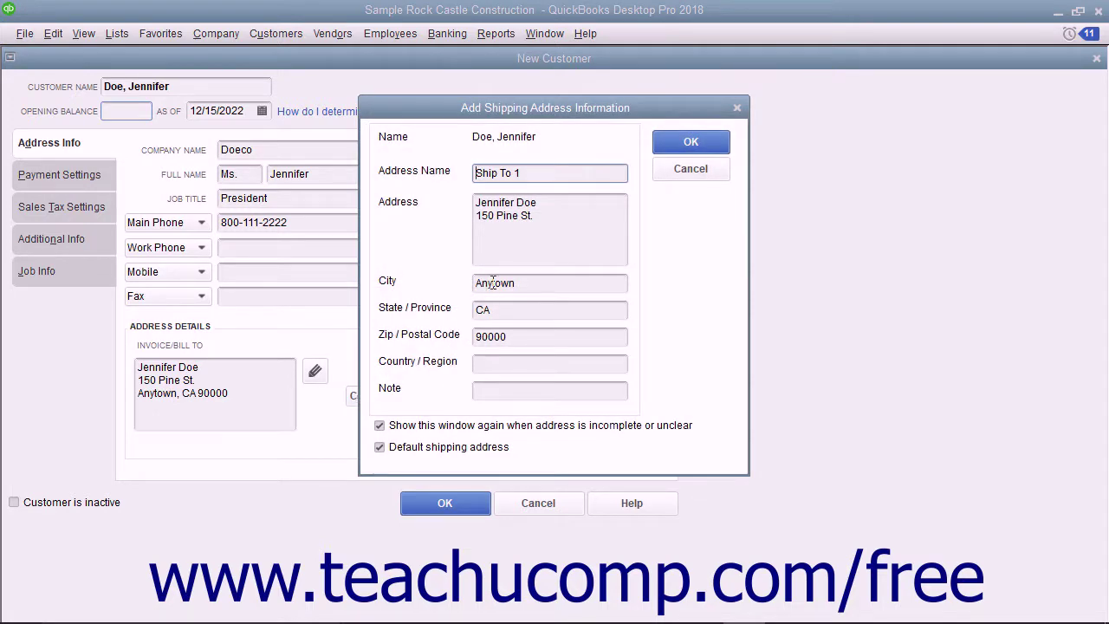
left_click(660, 144)
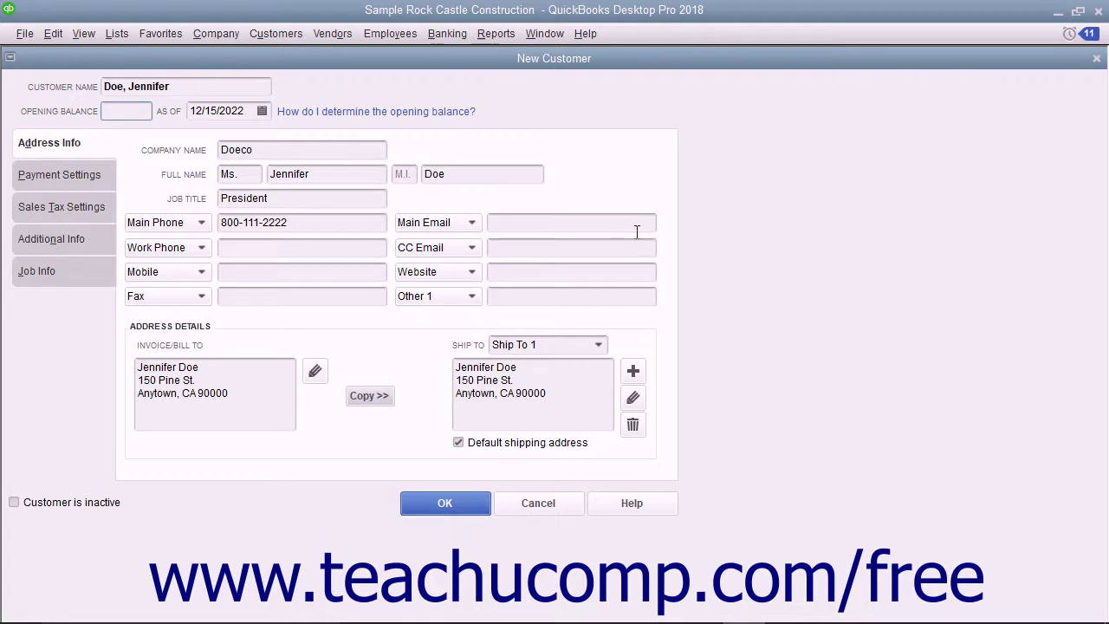
- Add a second shipping address, Ship To 2, marked as the default
left_click(634, 371)
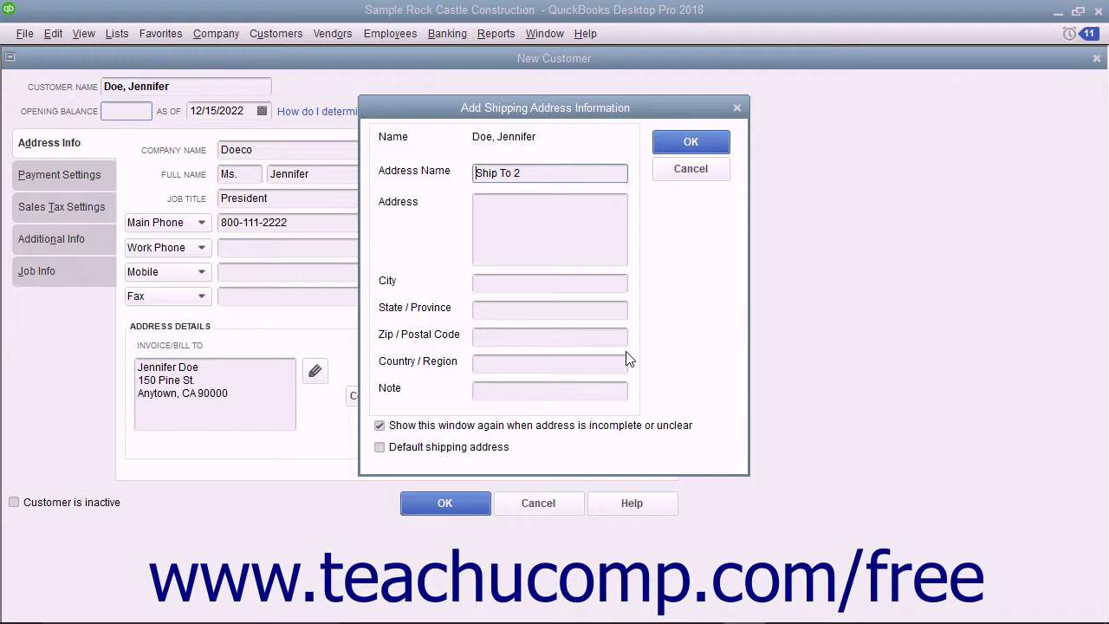
left_click(530, 174)
left_click(522, 206)
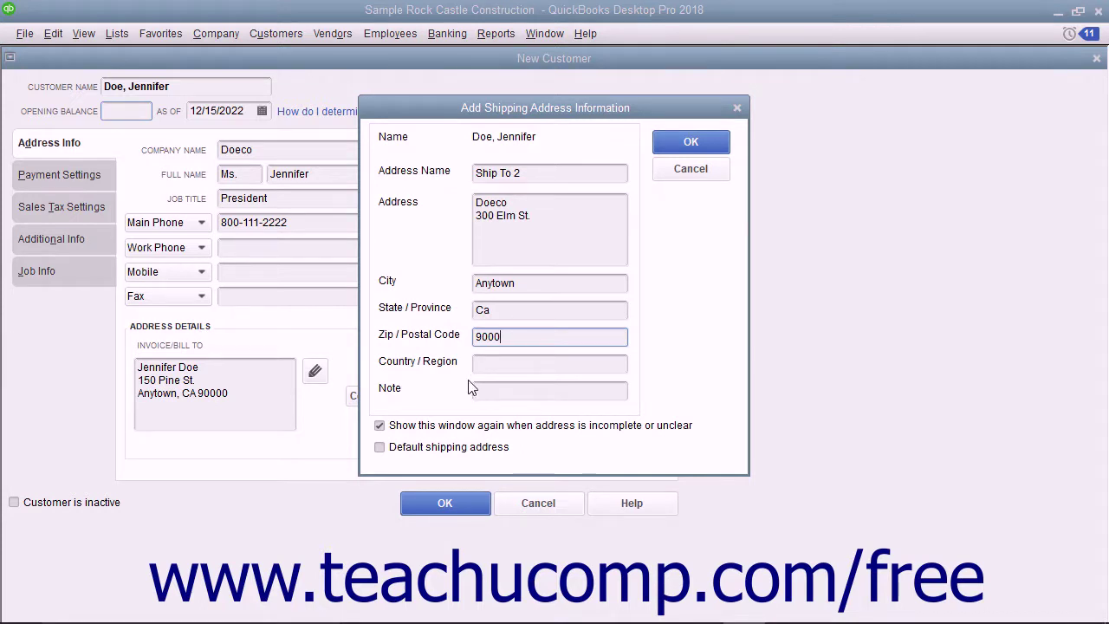
left_click(422, 454)
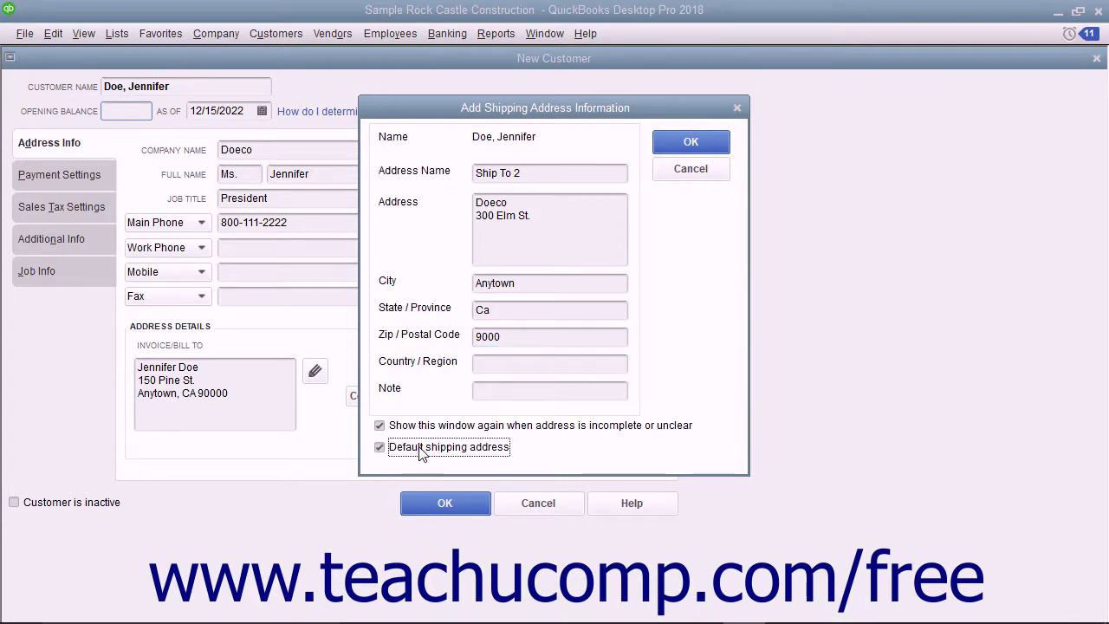
left_click(690, 143)
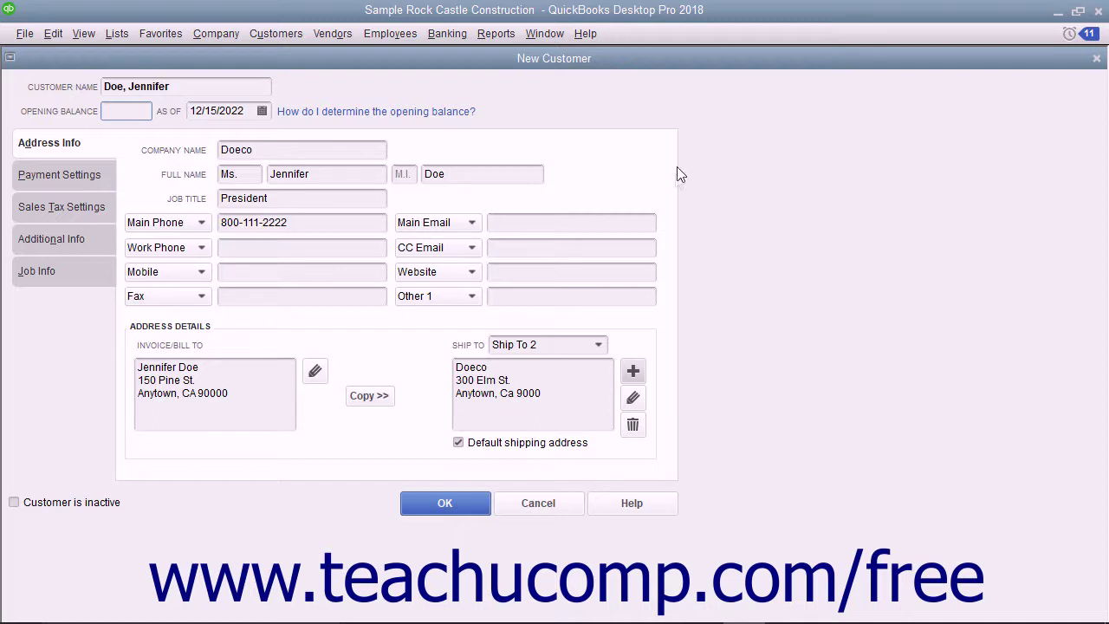
- Switch the displayed ship-to address back to Ship To 1
left_click(596, 345)
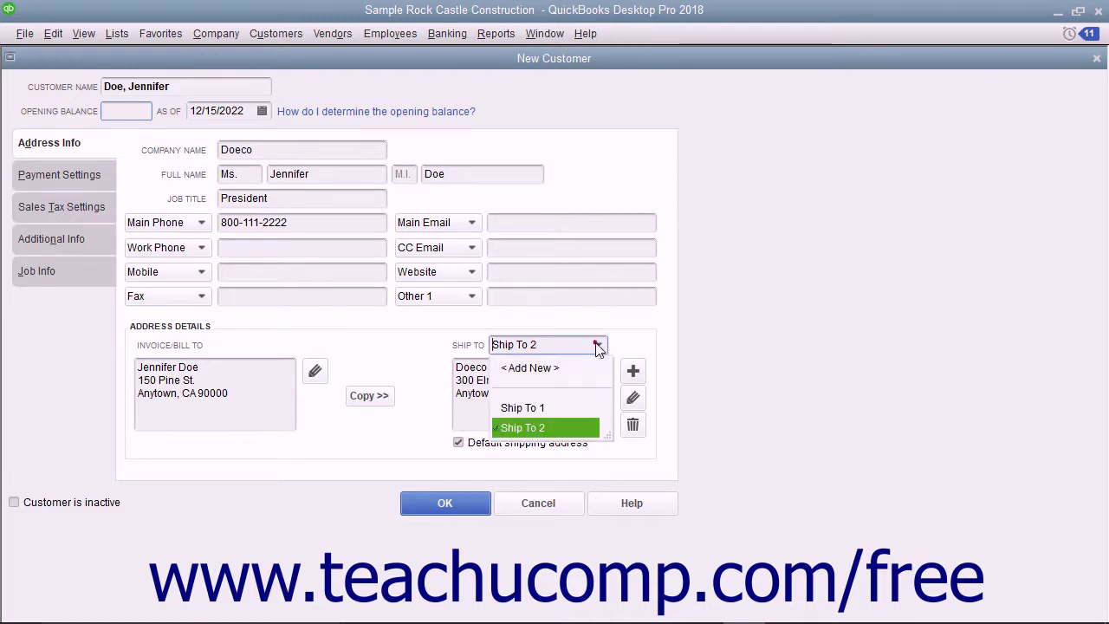
left_click(568, 405)
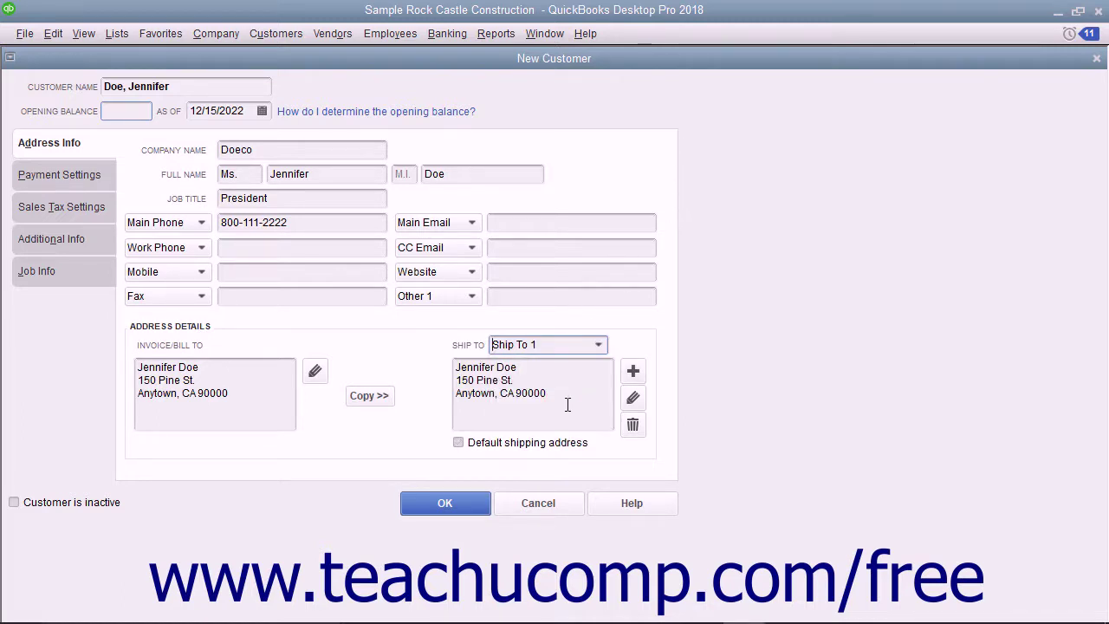
left_click(632, 424)
- Set a 6,000.00 credit limit and Net 30 payment terms
left_click(68, 173)
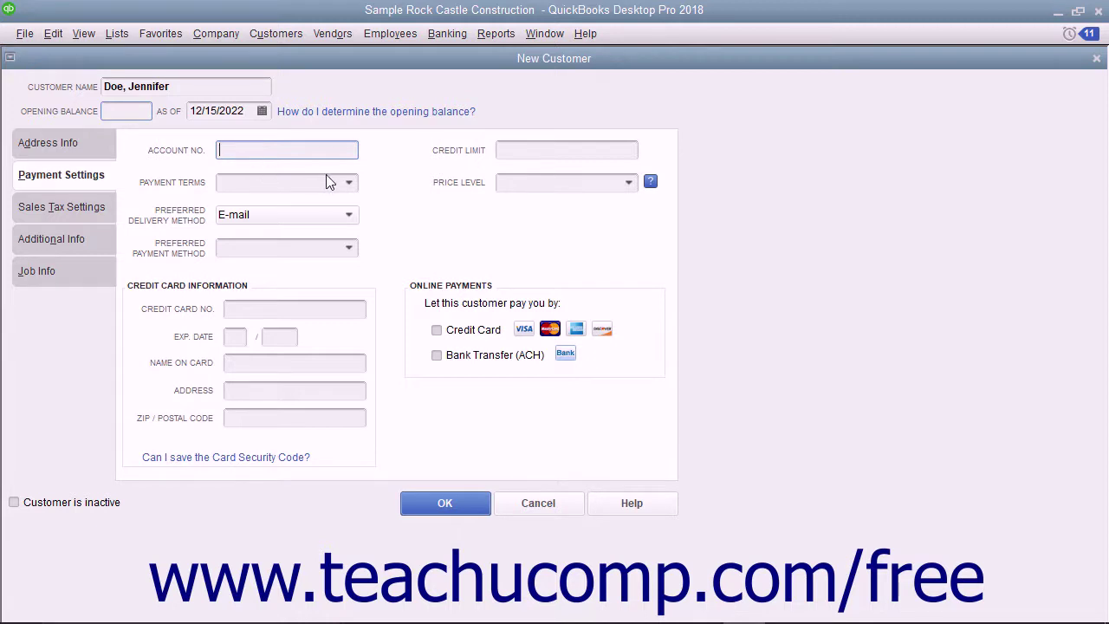
left_click(531, 150)
type("6000")
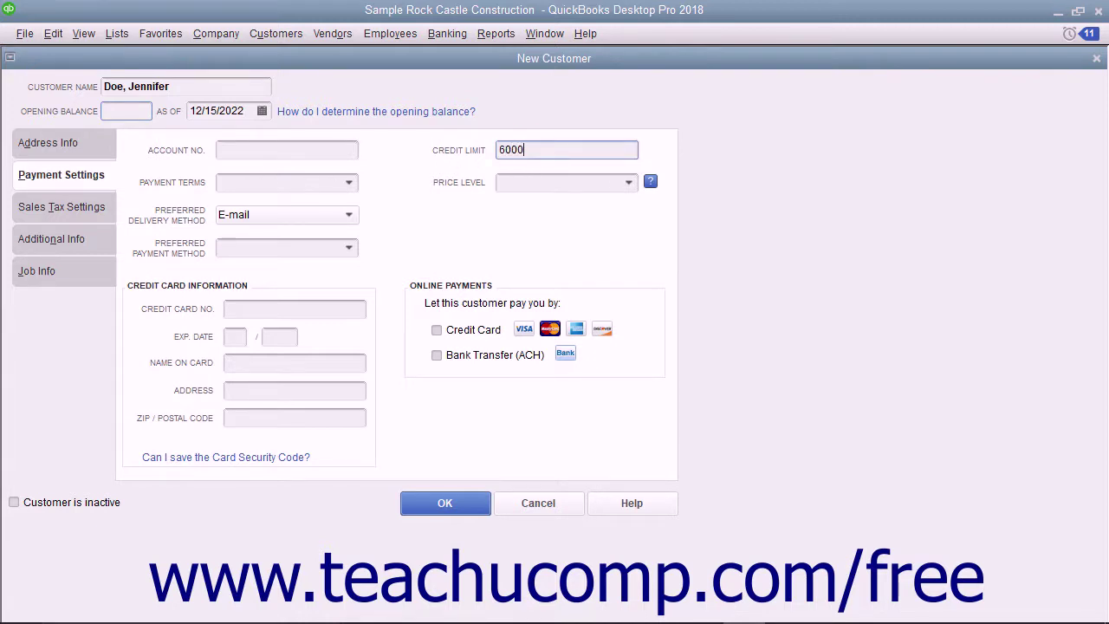
left_click(349, 184)
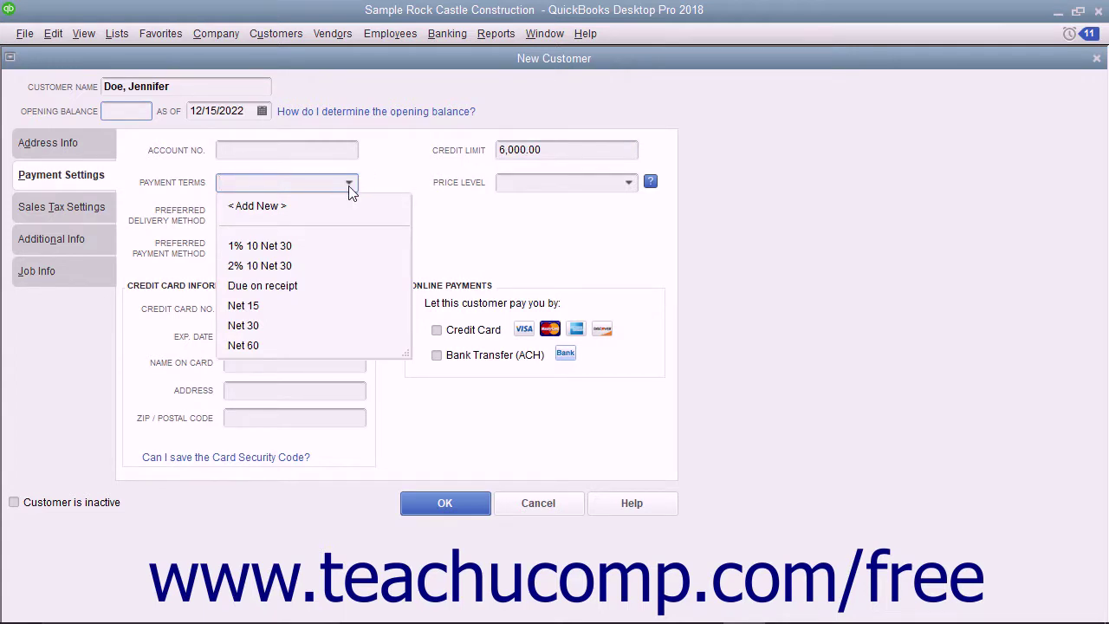
left_click(271, 325)
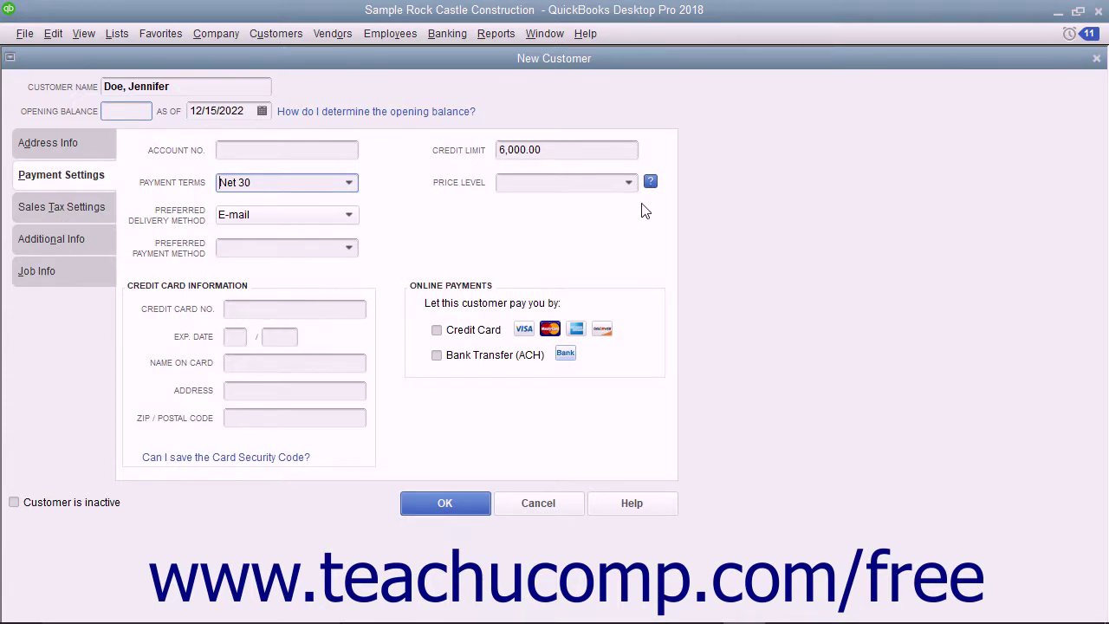
- Set preferred delivery to Mail and payment to Check, leaving price level unset
left_click(629, 182)
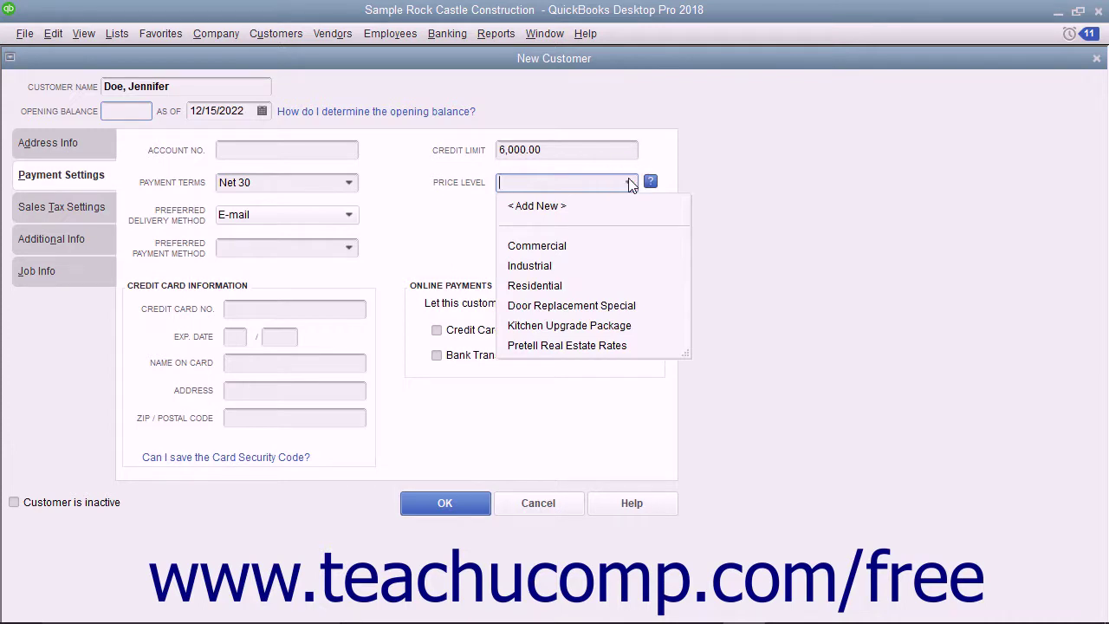
left_click(630, 183)
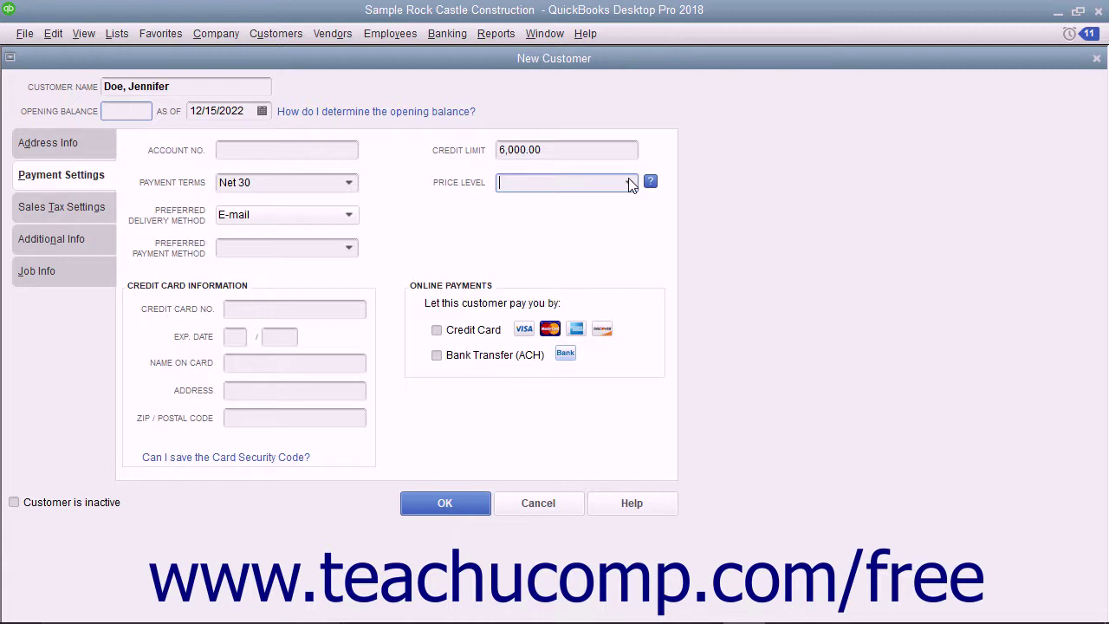
left_click(349, 216)
left_click(319, 257)
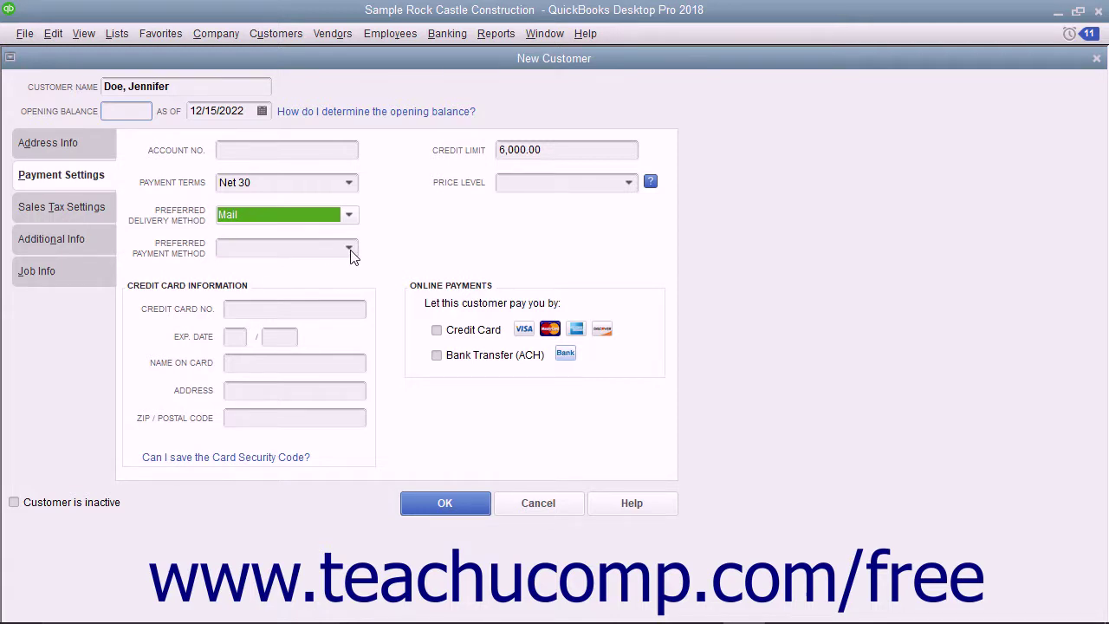
left_click(350, 250)
left_click(274, 332)
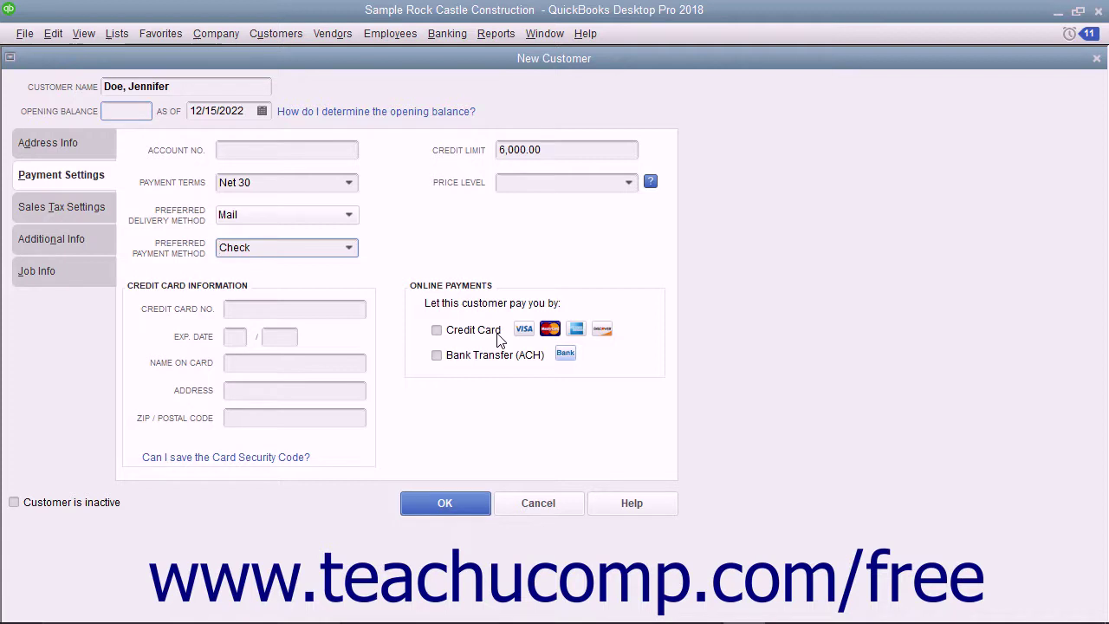
- Keep sales tax code Tax and set the tax item to E. Bayshore/County
left_click(67, 212)
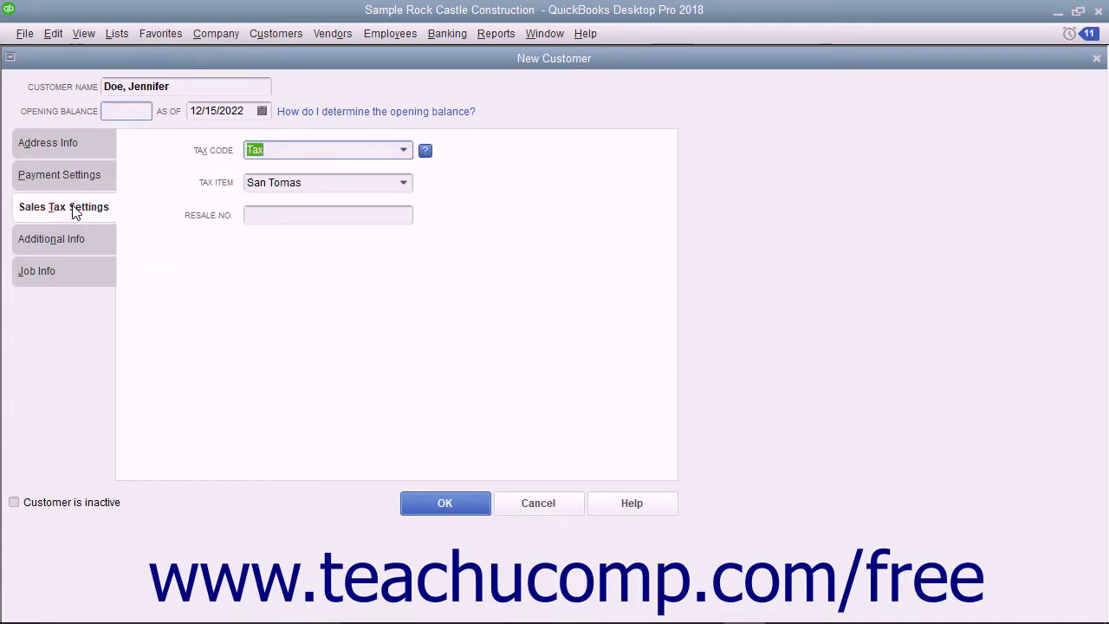
left_click(405, 153)
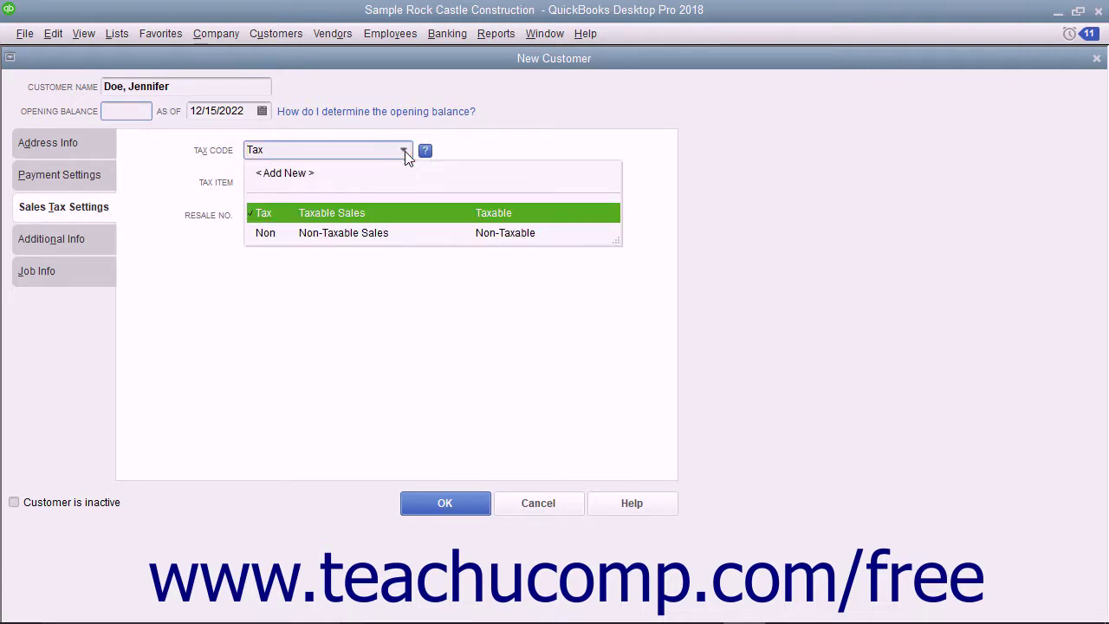
left_click(366, 214)
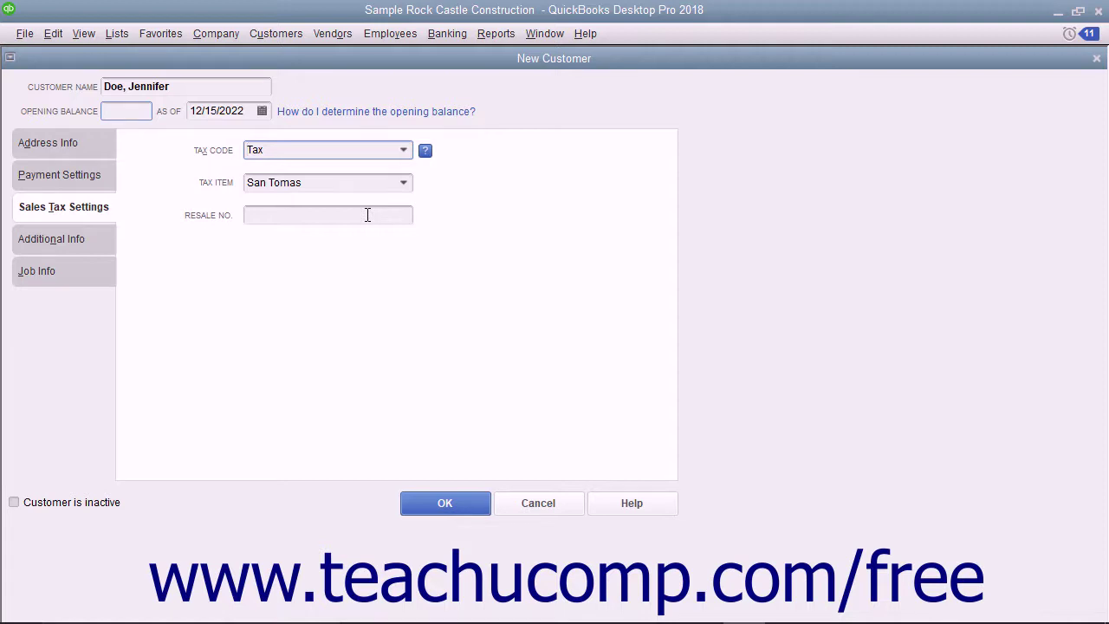
left_click(403, 183)
left_click(355, 326)
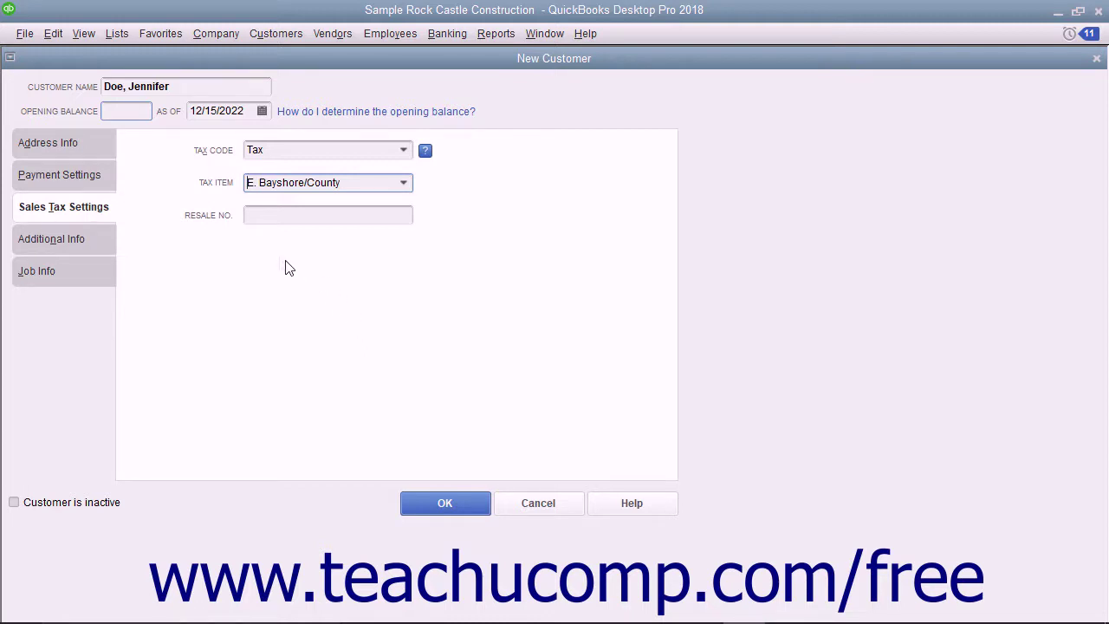
left_click(269, 215)
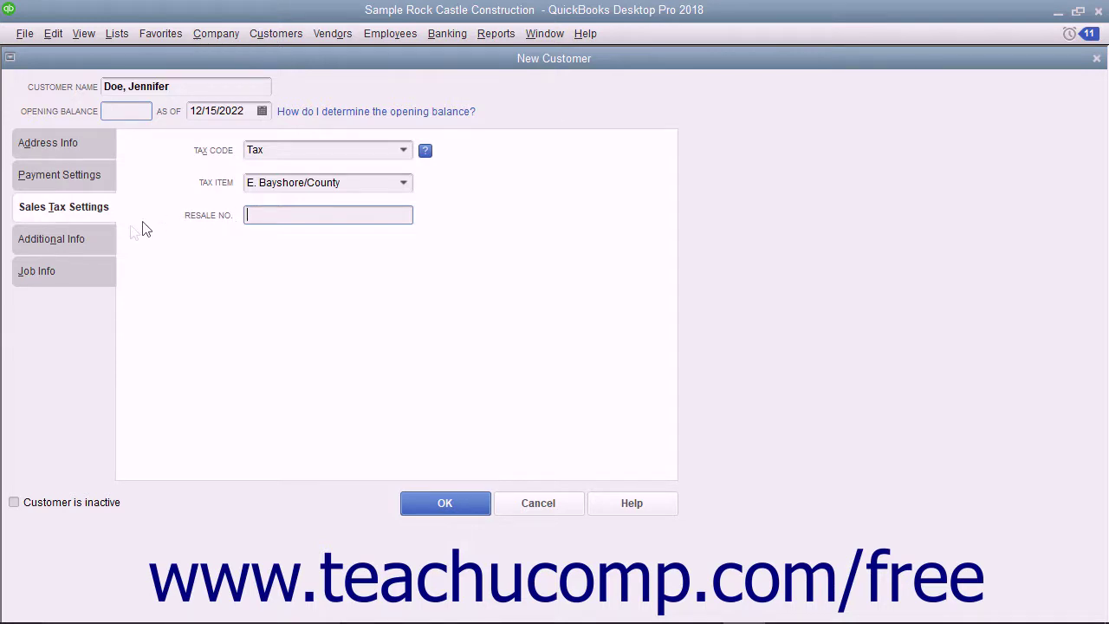
left_click(96, 240)
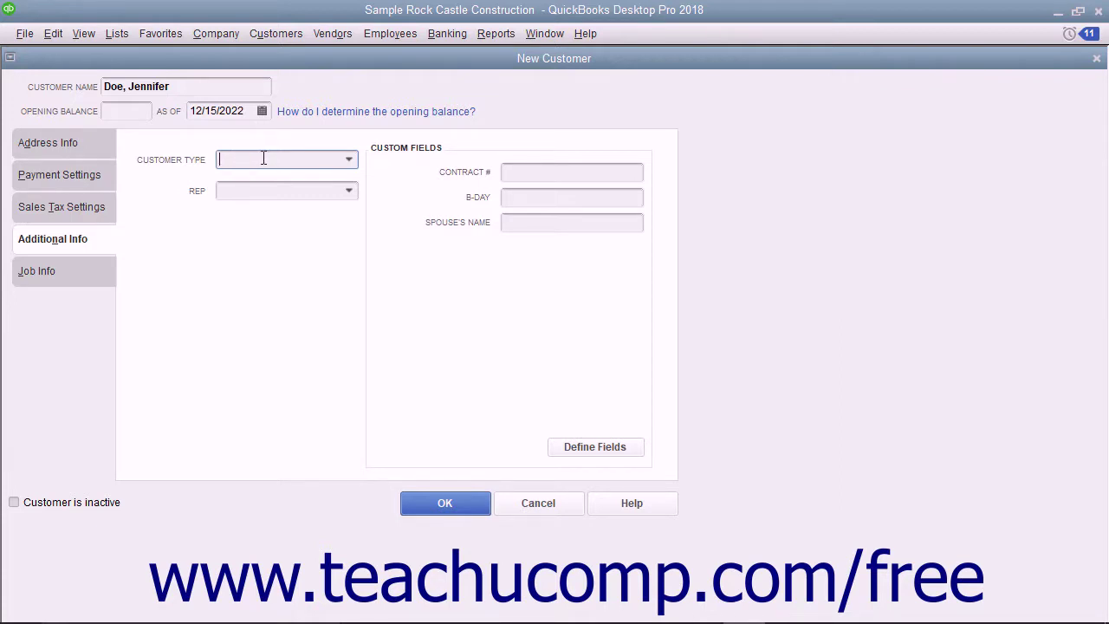
- Set the Doeco customer's type to Commercial on Additional Info and save the record
left_click(348, 165)
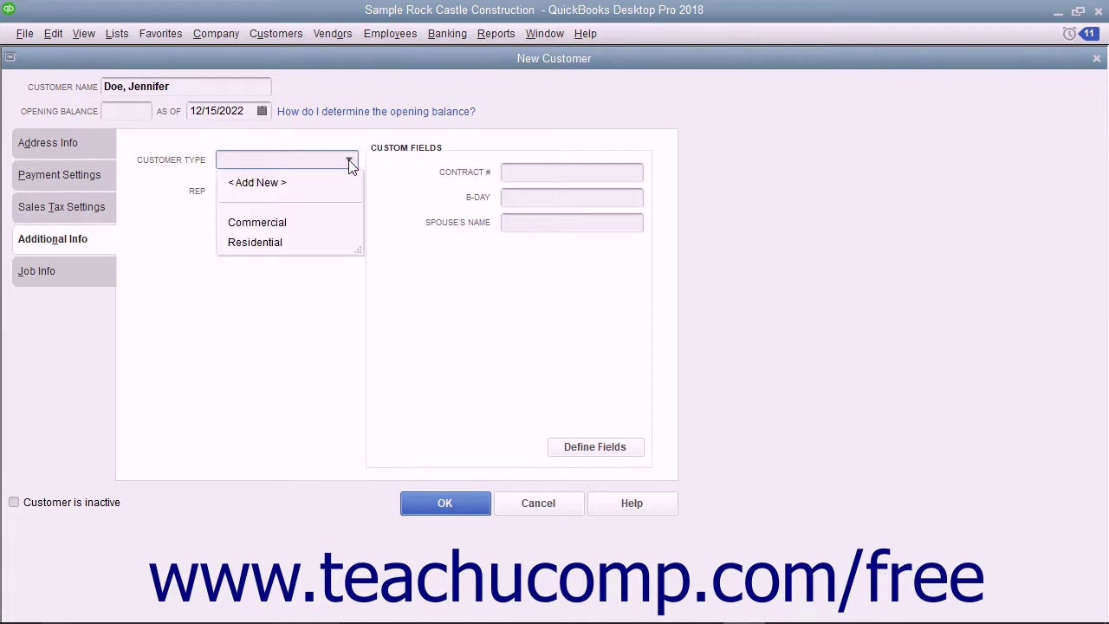
left_click(283, 222)
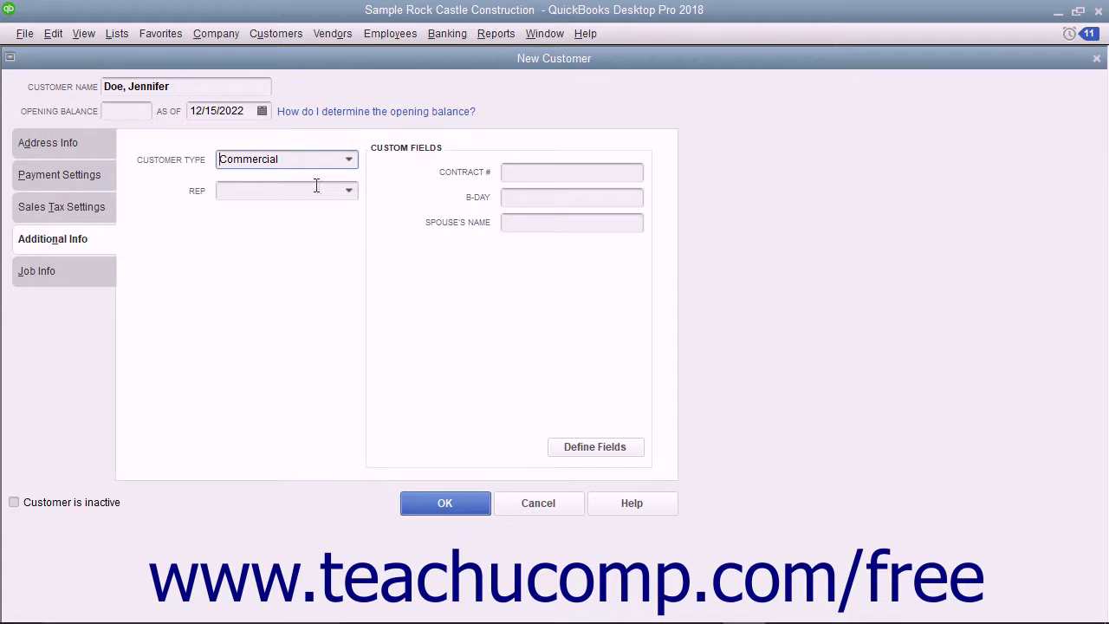
left_click(508, 169)
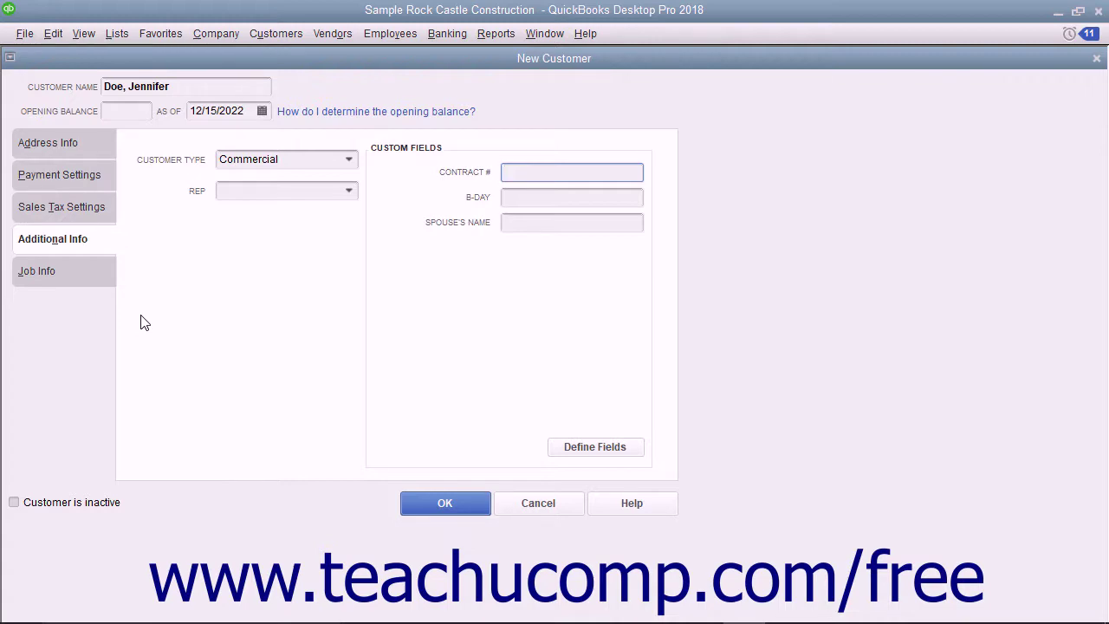
left_click(416, 506)
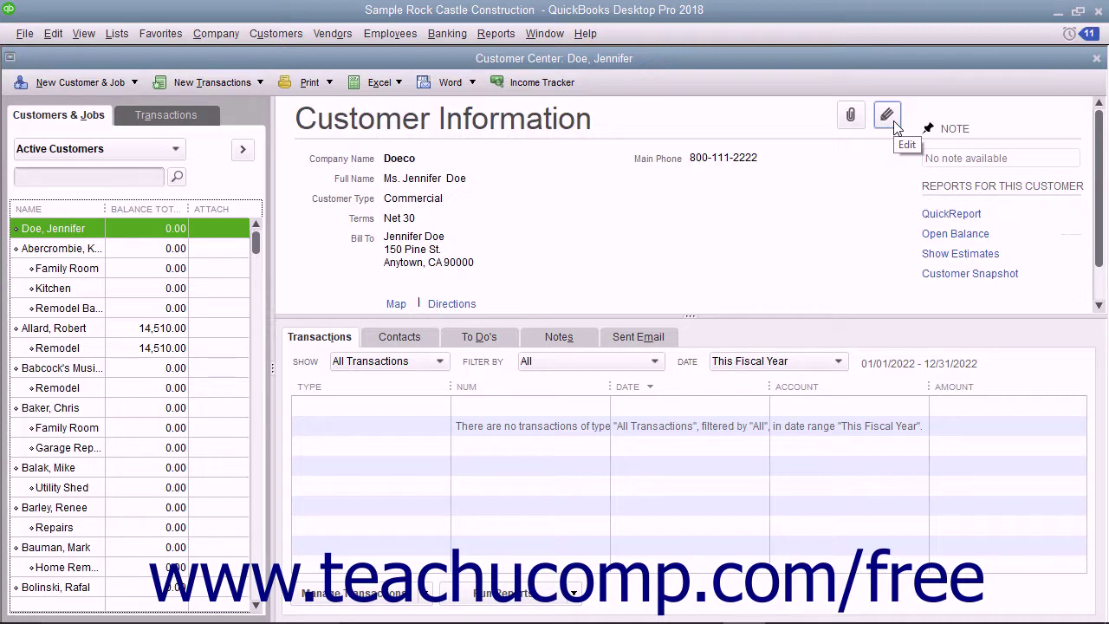
- Change the Doeco main phone's last digit to 3, save, then request deleting the customer
right_click(93, 239)
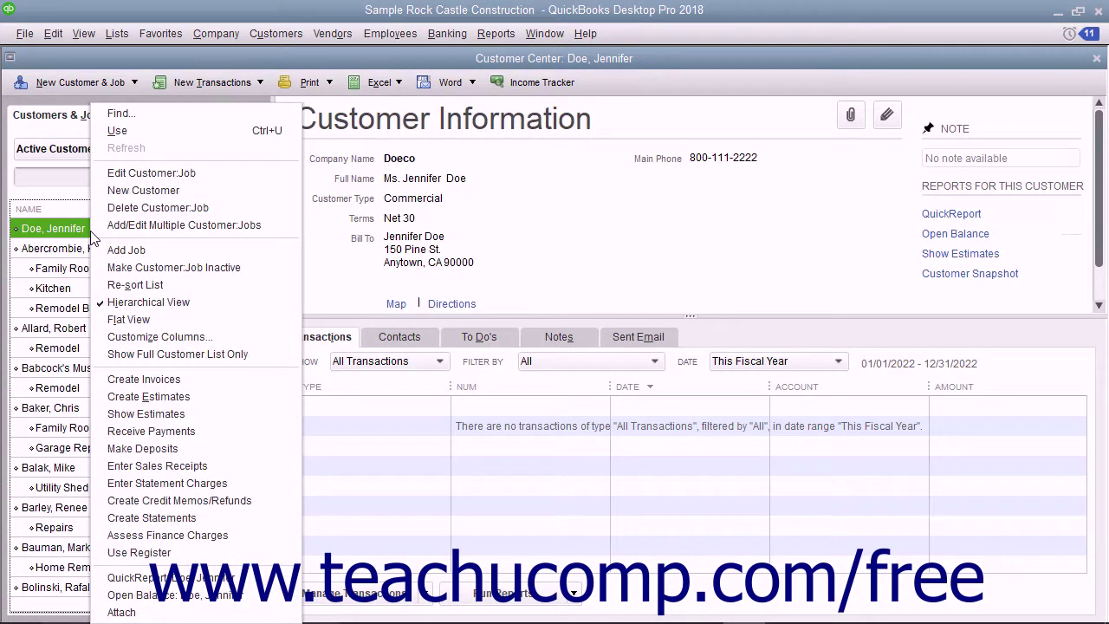
left_click(149, 173)
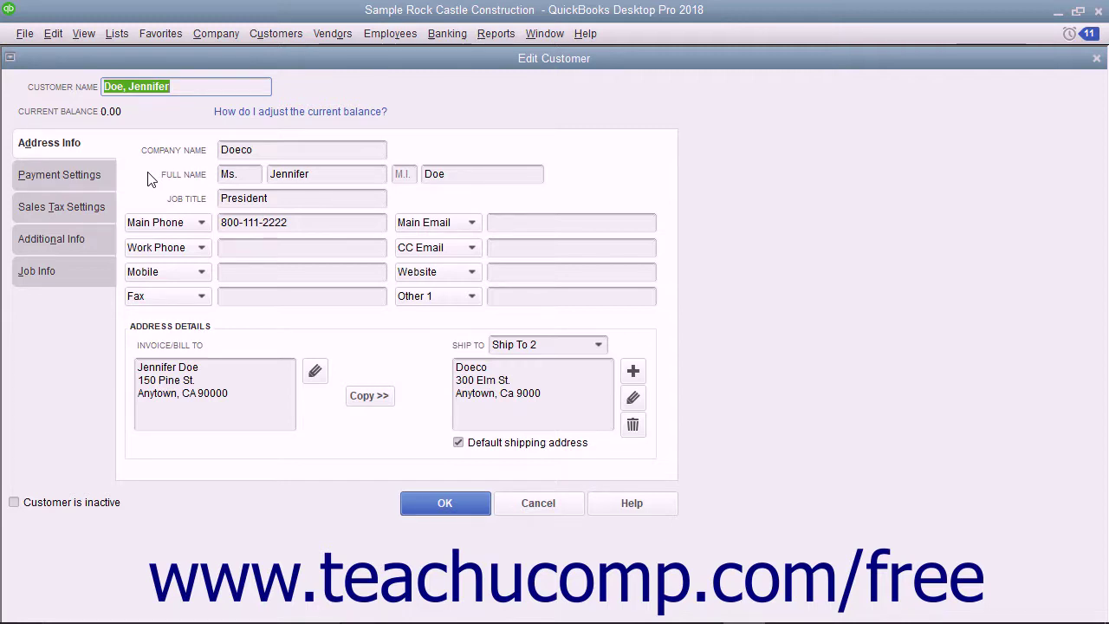
left_click(292, 221)
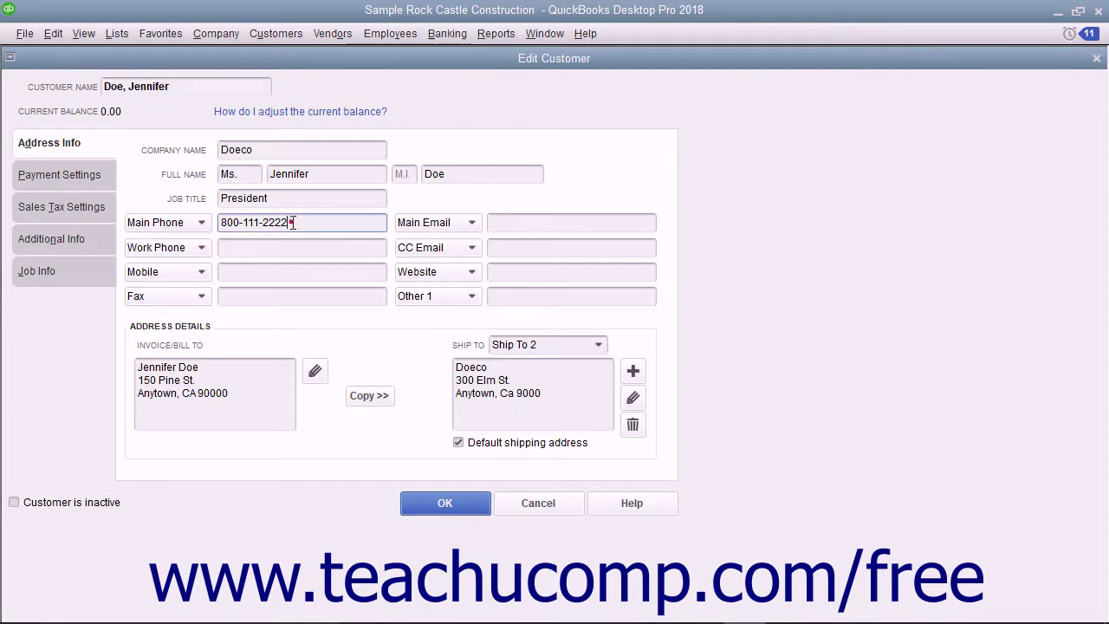
key("BackSpace")
type("3")
left_click(426, 507)
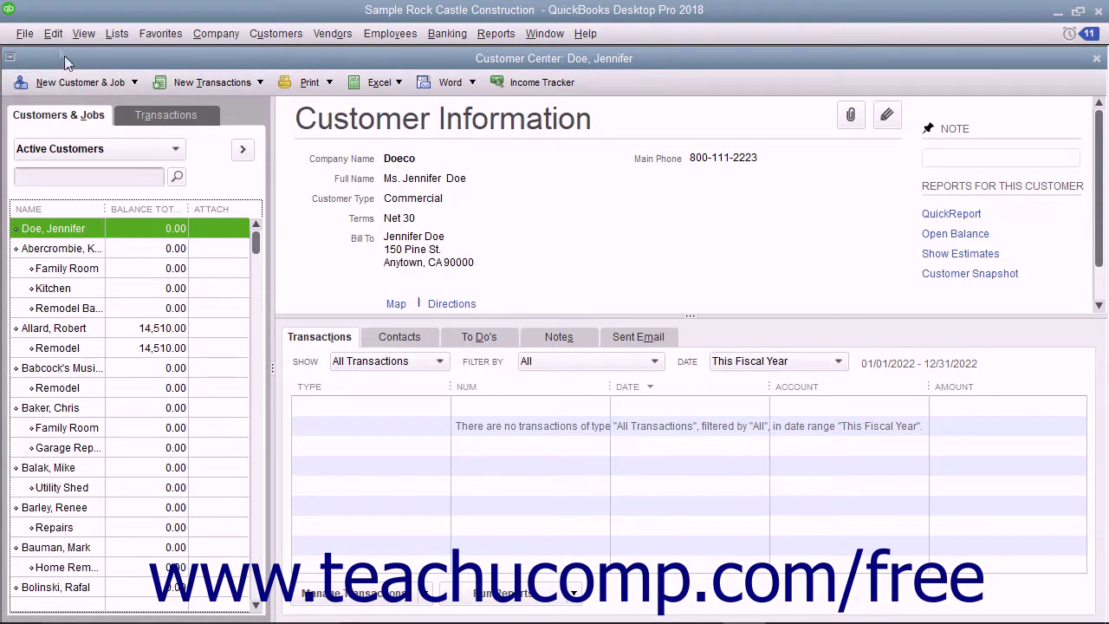
left_click(51, 34)
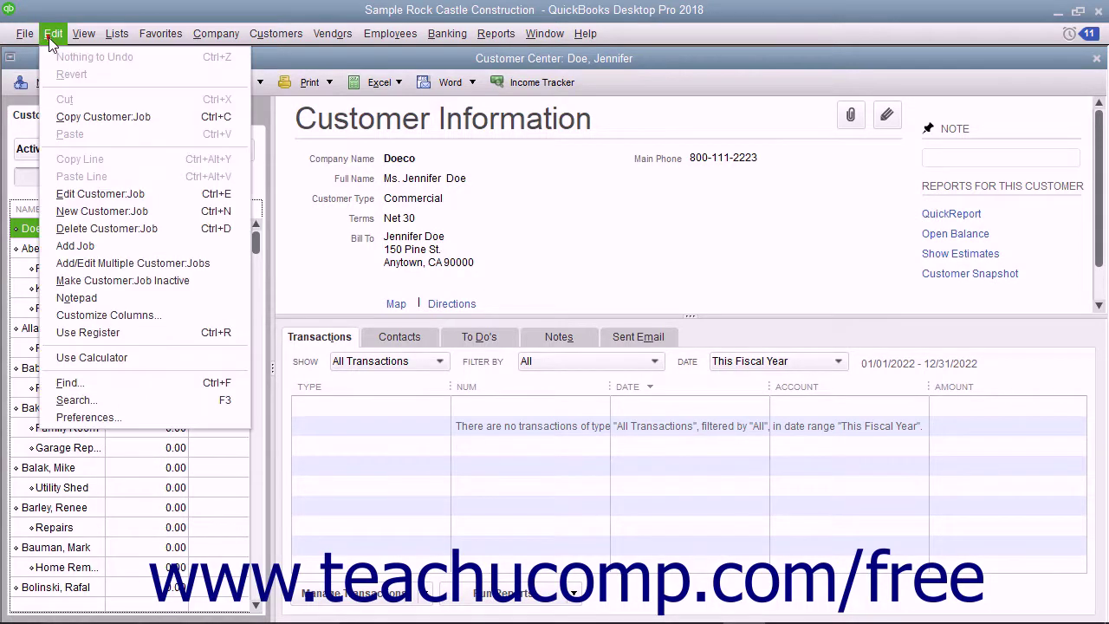
left_click(124, 230)
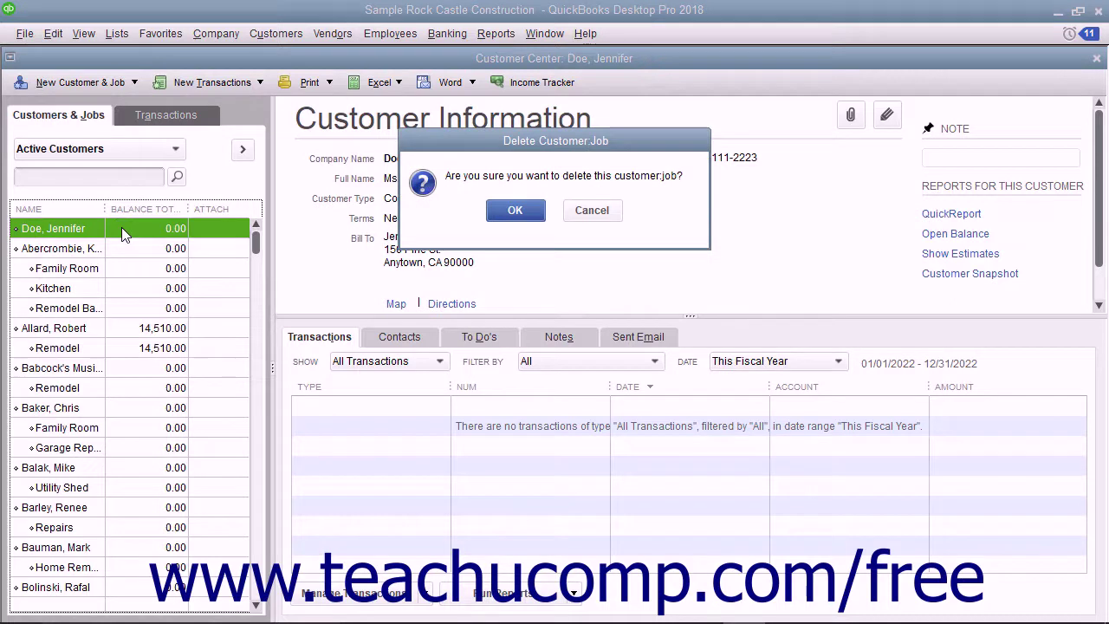